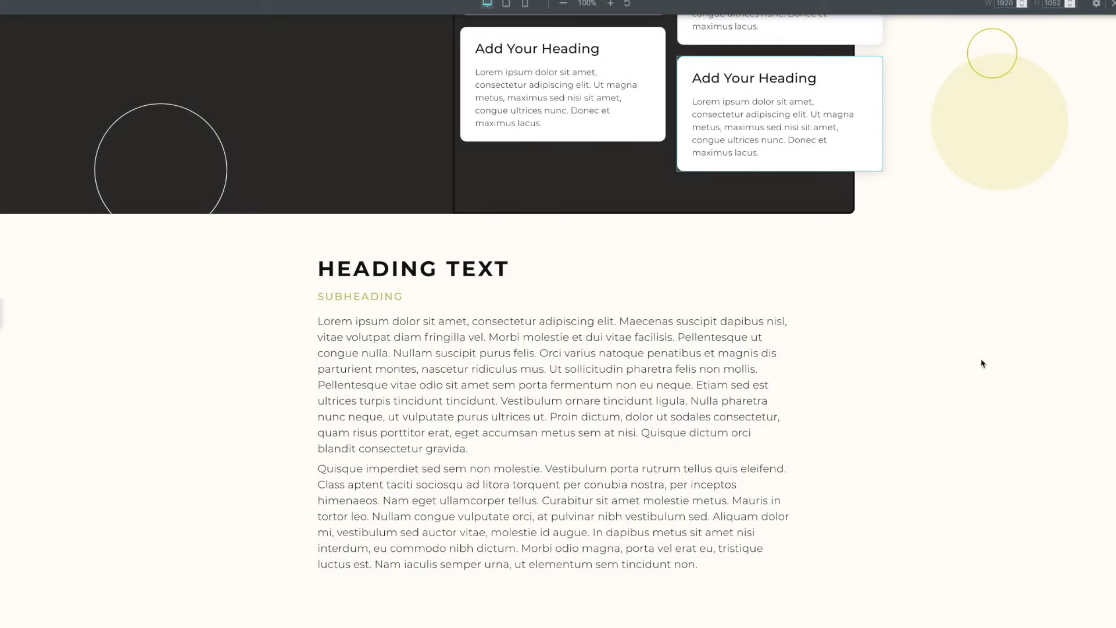
- Scroll through the preview to compare the plain and rotated heading layouts
{"action": "scroll", "coordinate": [983, 357], "scroll_direction": "down", "scroll_amount": 1}
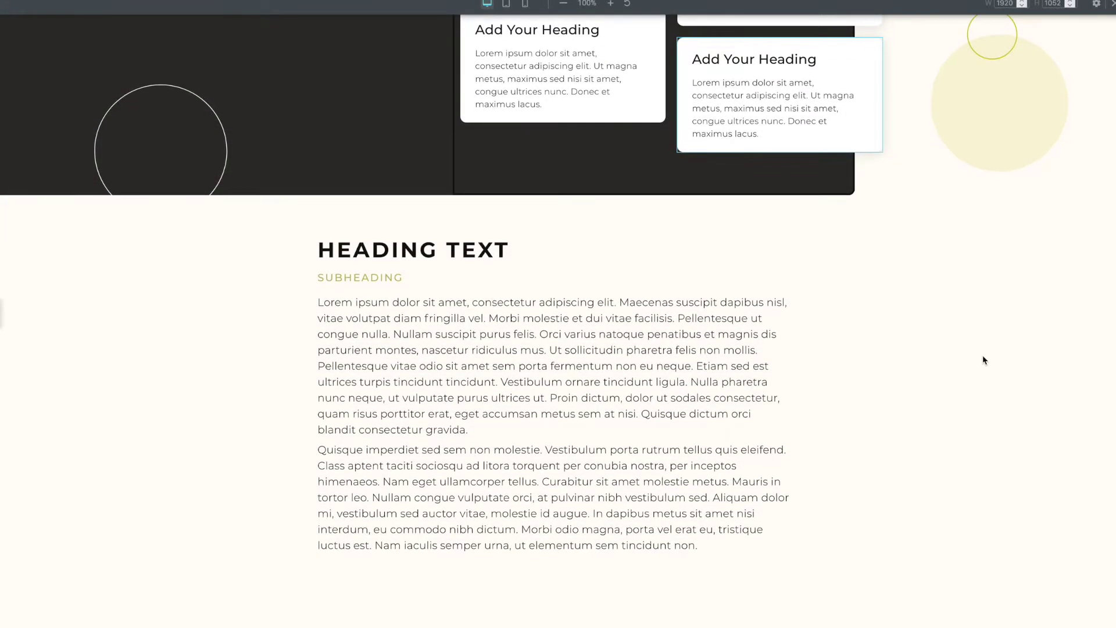
{"action": "scroll", "coordinate": [983, 360], "scroll_direction": "down", "scroll_amount": 1}
{"action": "scroll", "coordinate": [390, 273], "scroll_direction": "down", "scroll_amount": 5}
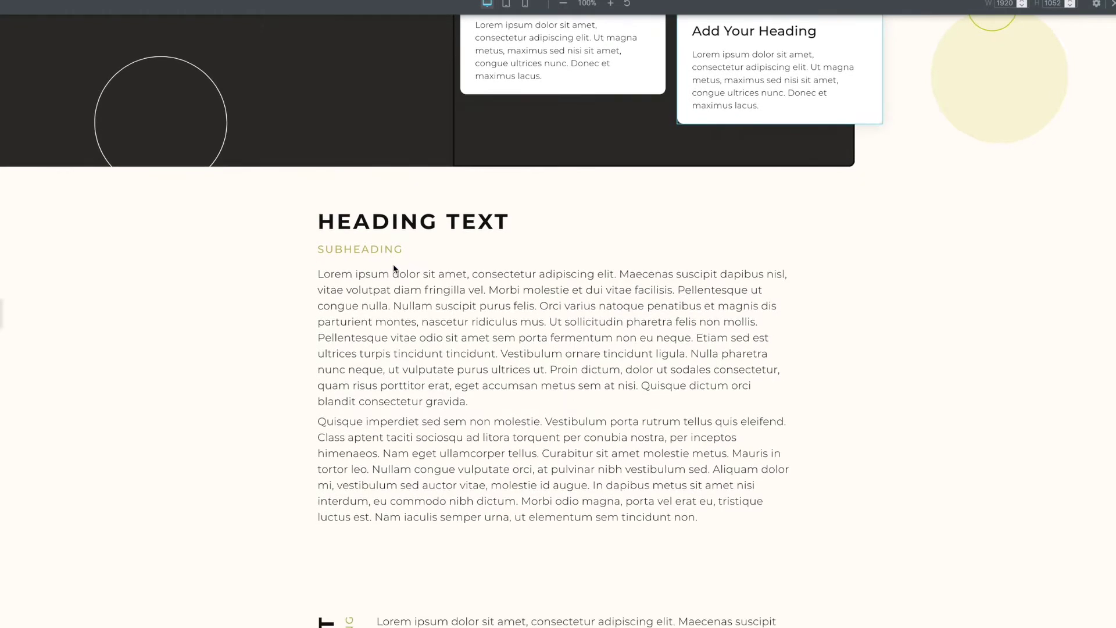
{"action": "scroll", "coordinate": [397, 271], "scroll_direction": "down", "scroll_amount": 6}
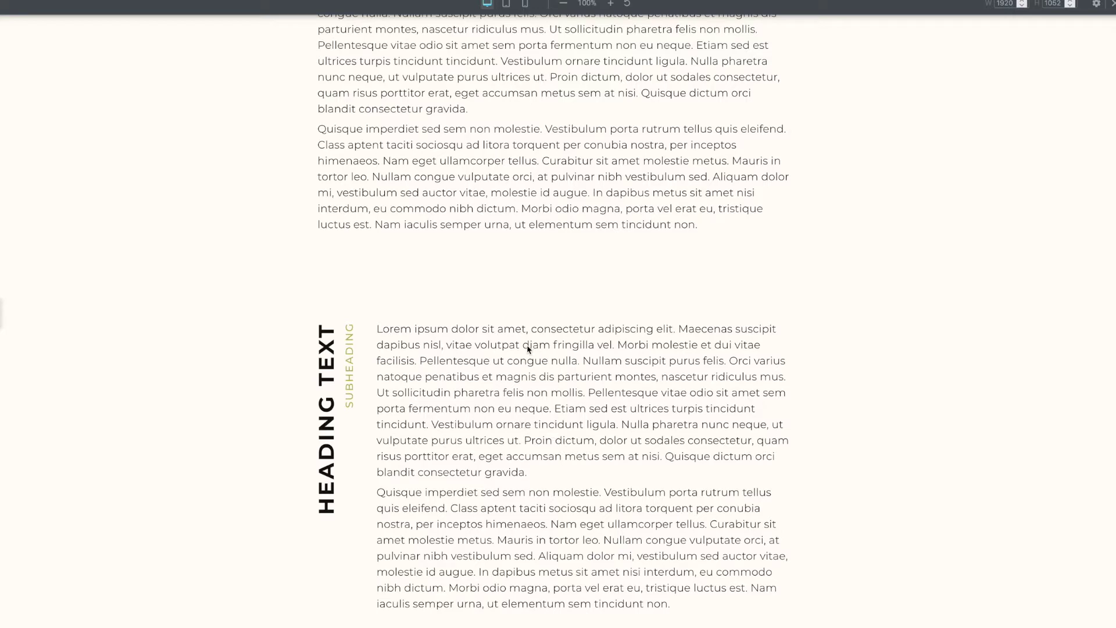
{"action": "scroll", "coordinate": [516, 374], "scroll_direction": "up", "scroll_amount": 2}
{"action": "scroll", "coordinate": [514, 390], "scroll_direction": "down", "scroll_amount": 3}
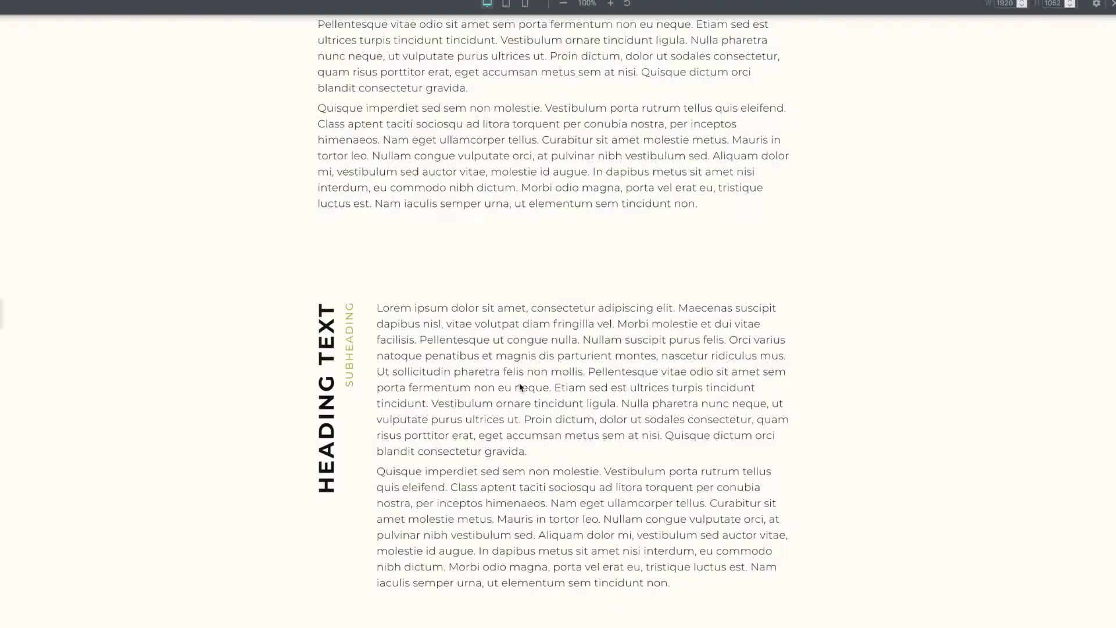
{"action": "scroll", "coordinate": [521, 387], "scroll_direction": "up", "scroll_amount": 4}
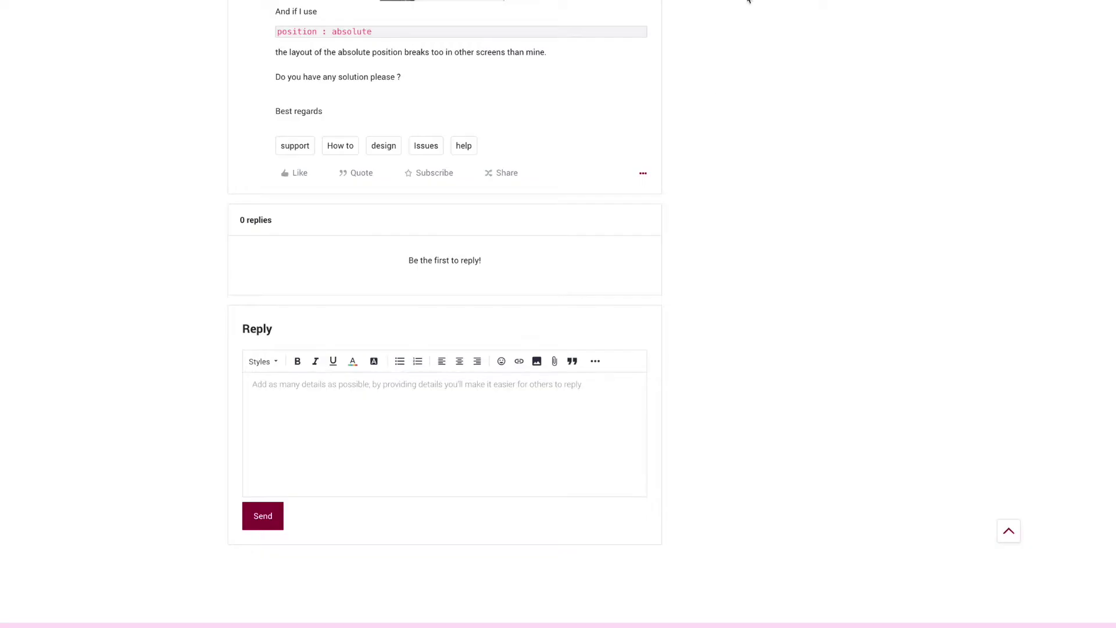
{"action": "scroll", "coordinate": [689, 343], "scroll_direction": "up", "scroll_amount": 15}
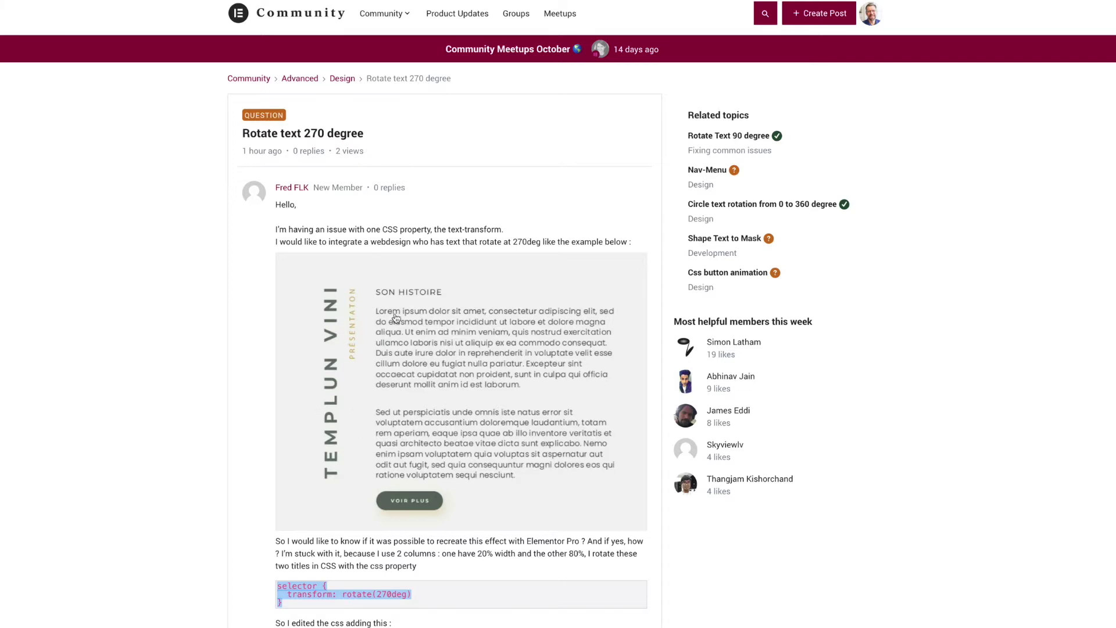
{"action": "scroll", "coordinate": [553, 376], "scroll_direction": "down", "scroll_amount": 4}
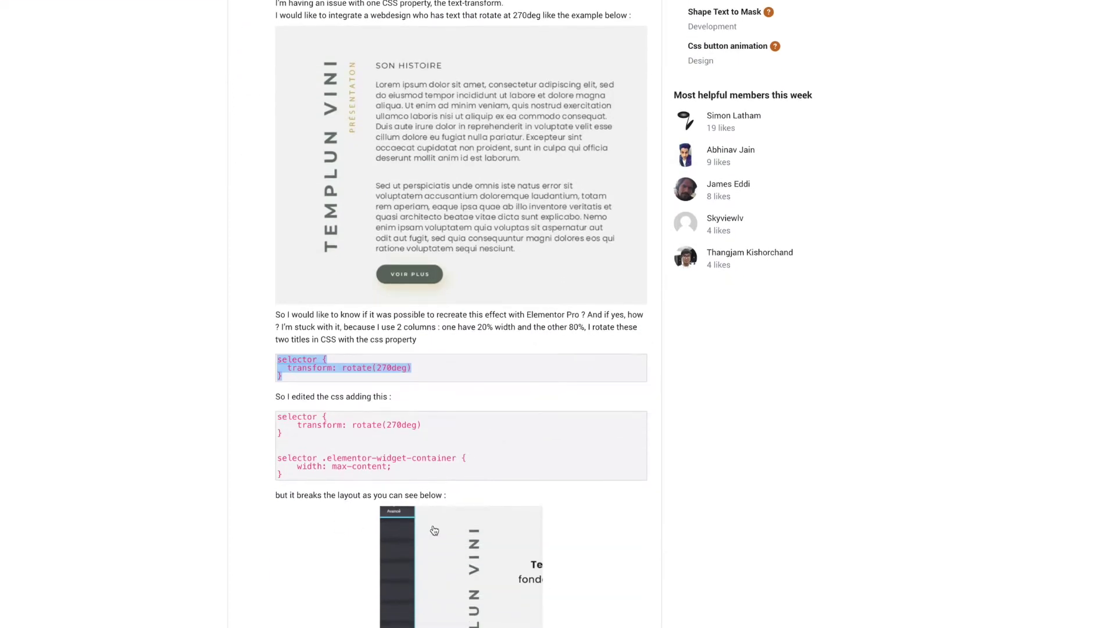
{"action": "scroll", "coordinate": [458, 563], "scroll_direction": "down", "scroll_amount": 3}
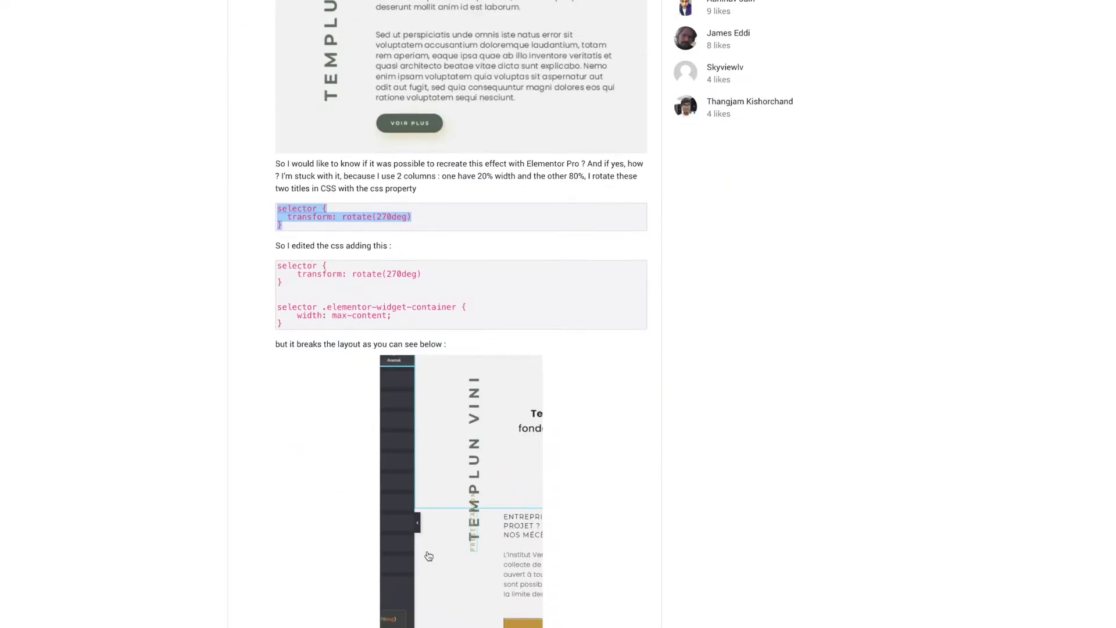
{"action": "left_click_drag", "start_coordinate": [424, 225], "coordinate": [277, 212]}
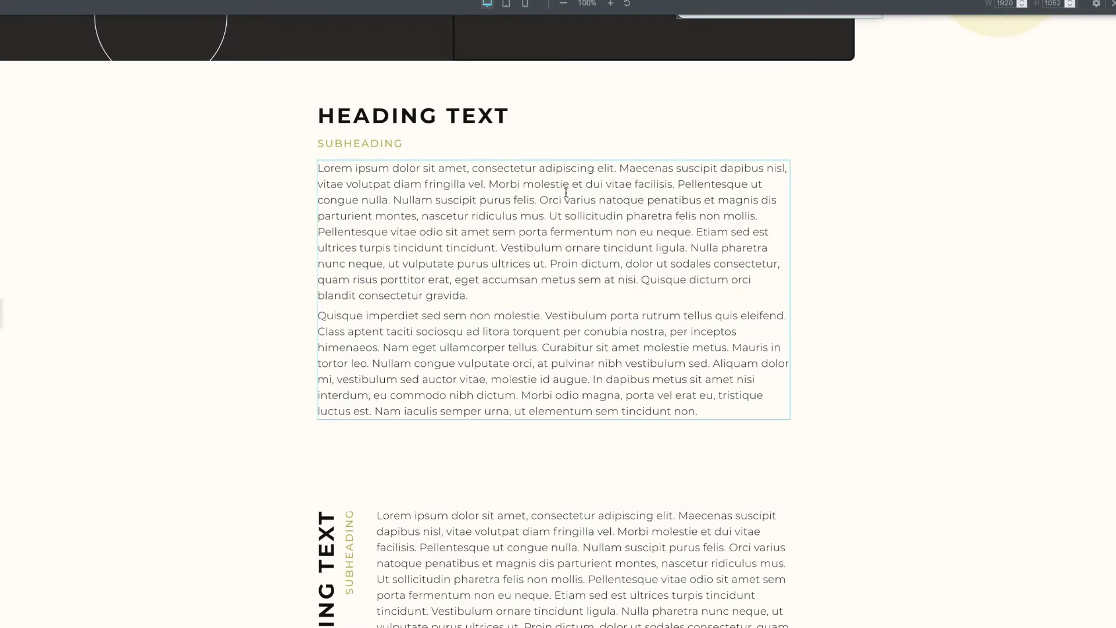
- Leave preview and inspect the example heading's offsets (-250, 146) and its column's 100 left padding
{"action": "scroll", "coordinate": [174, 323], "scroll_direction": "down", "scroll_amount": 3}
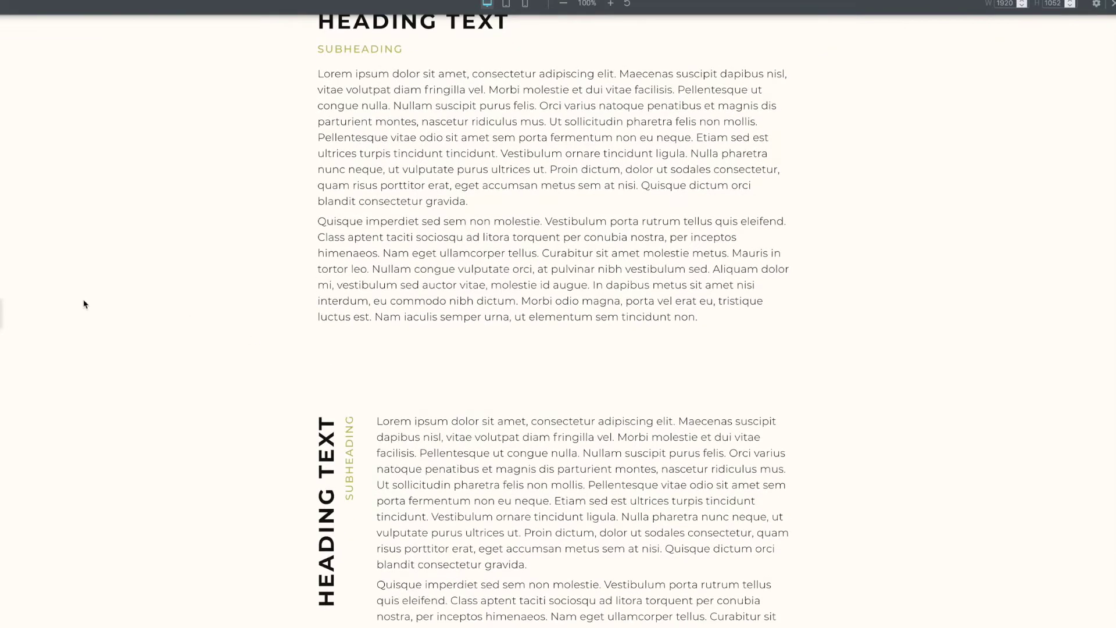
{"action": "left_click", "coordinate": [1, 317]}
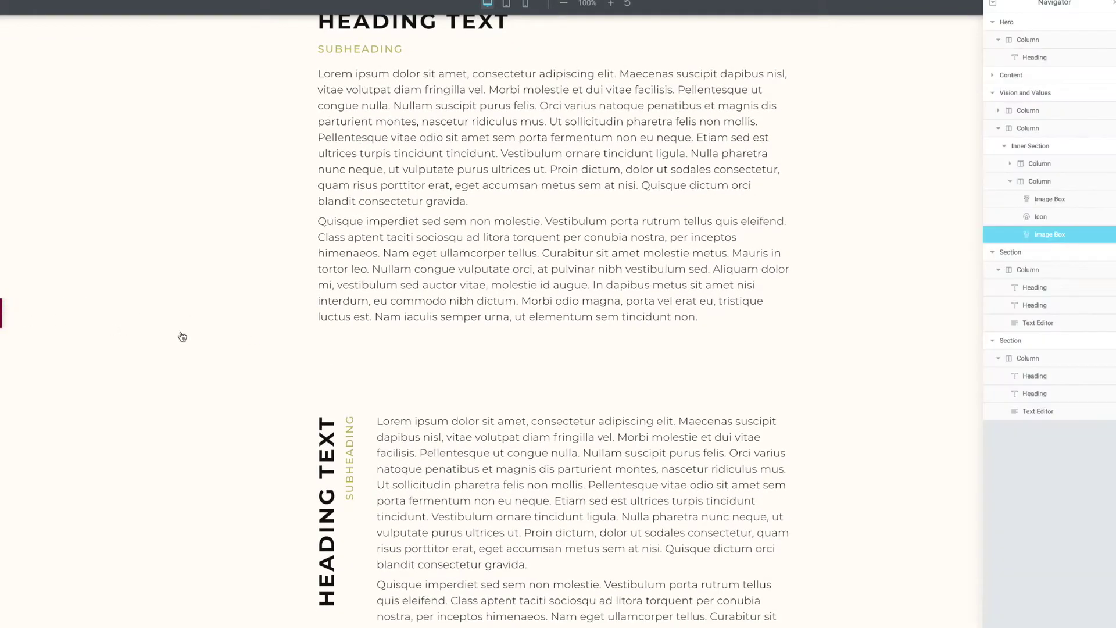
{"action": "scroll", "coordinate": [442, 383], "scroll_direction": "down", "scroll_amount": 10}
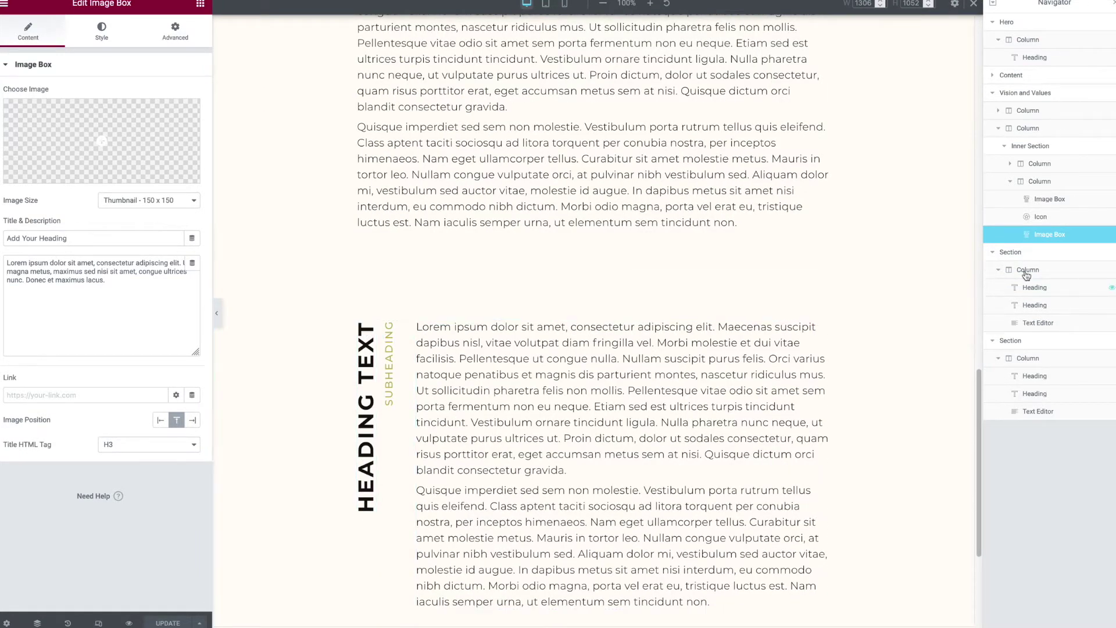
{"action": "left_click", "coordinate": [1044, 291]}
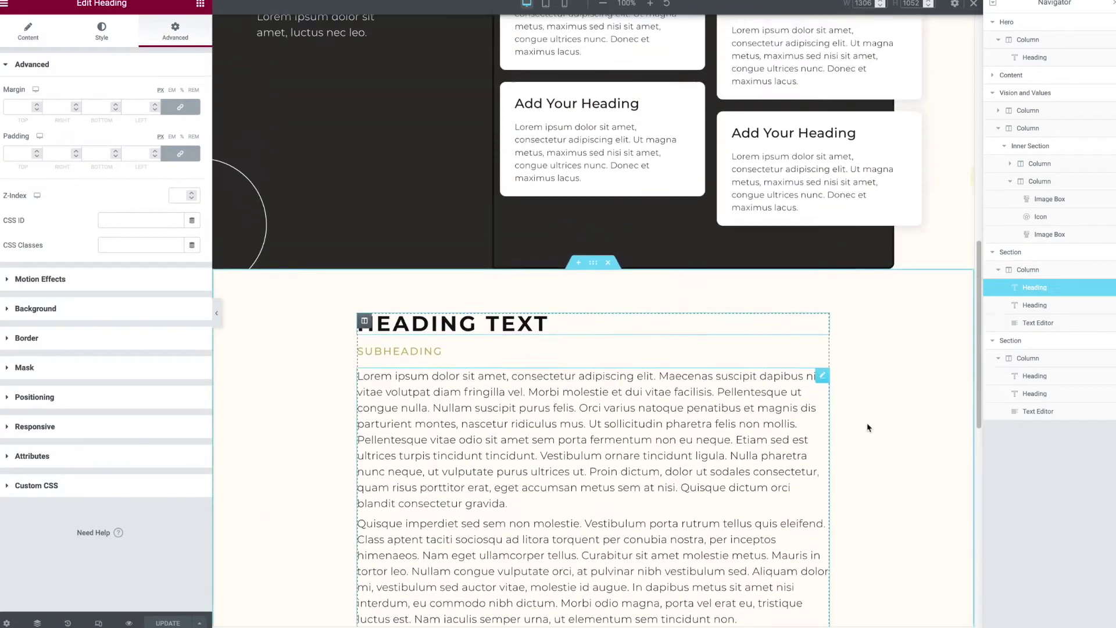
{"action": "left_click", "coordinate": [1054, 379]}
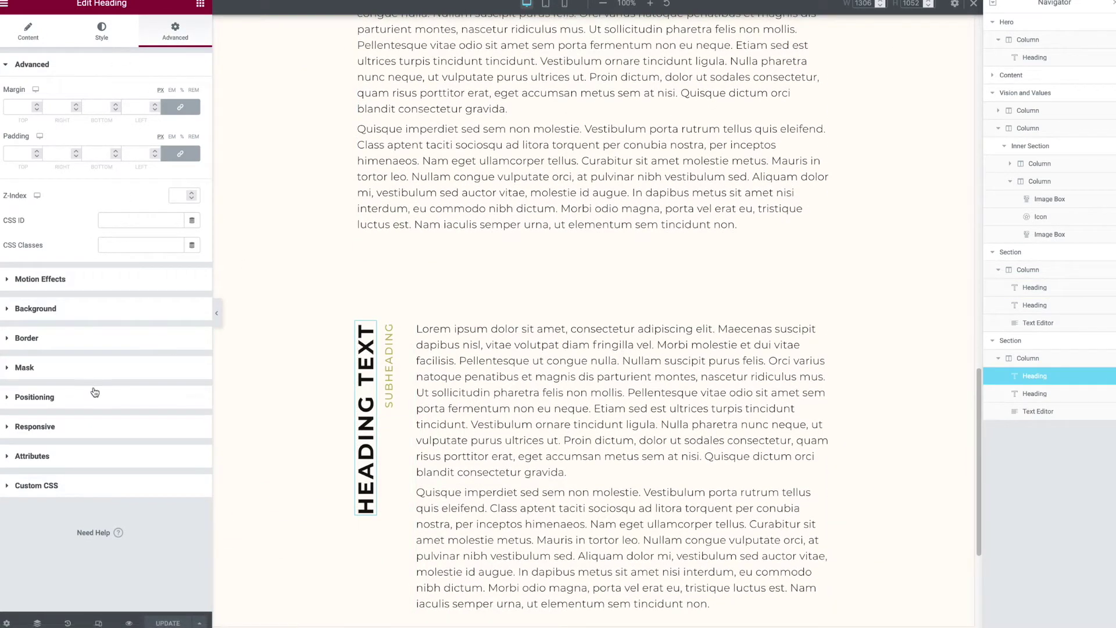
{"action": "left_click", "coordinate": [88, 401]}
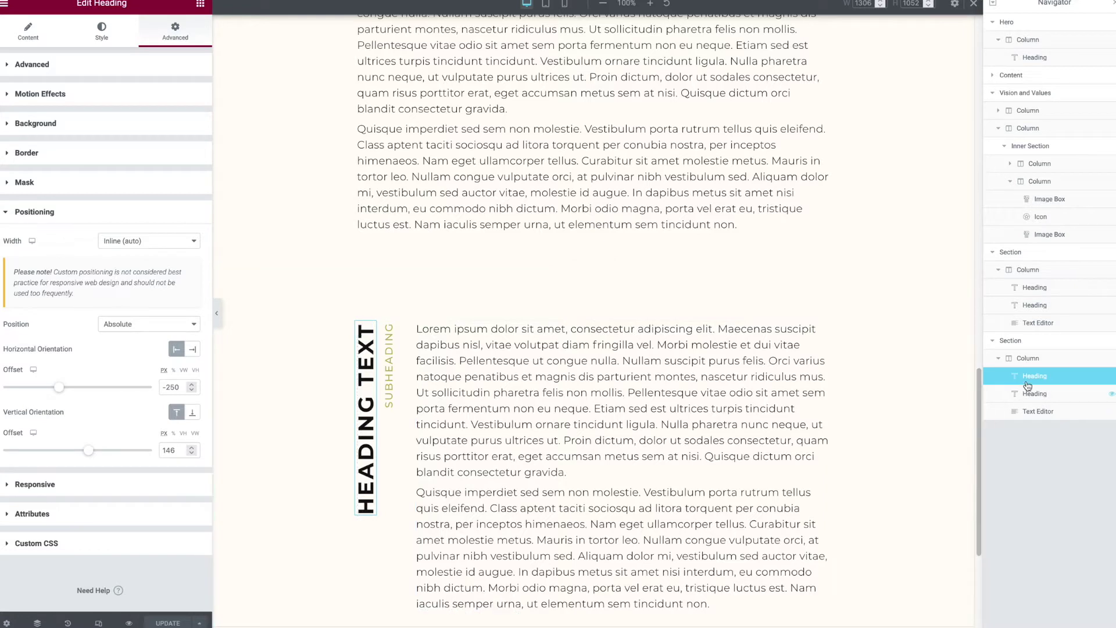
{"action": "left_click", "coordinate": [1032, 360]}
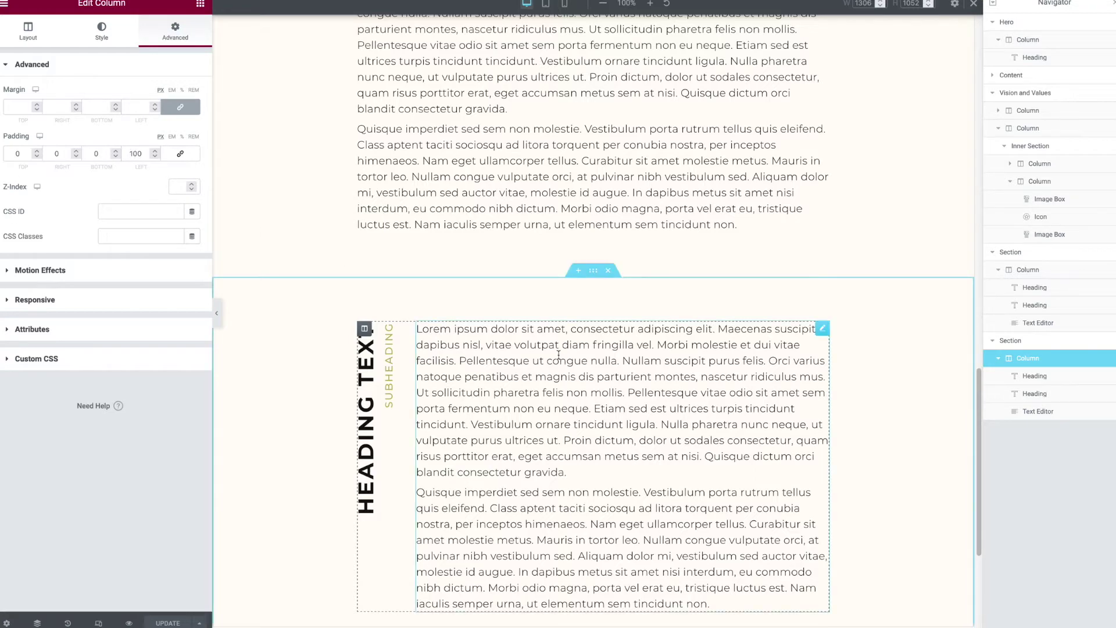
- Give the plain heading section's column a left padding of 100
{"action": "scroll", "coordinate": [620, 323], "scroll_direction": "up", "scroll_amount": 1}
{"action": "scroll", "coordinate": [620, 324], "scroll_direction": "up", "scroll_amount": 4}
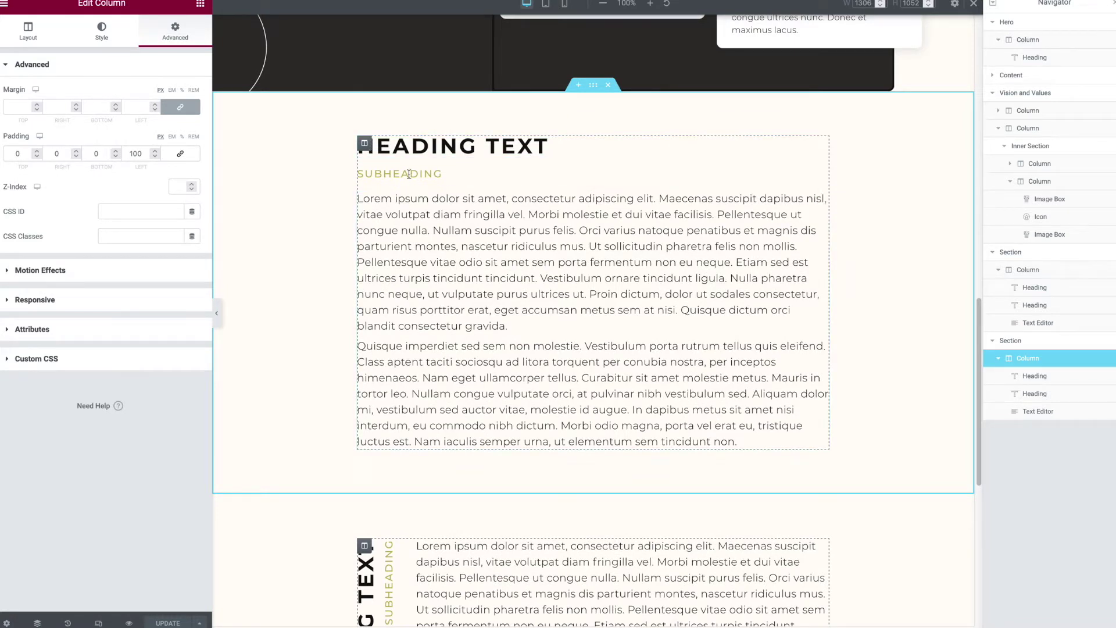
{"action": "left_click", "coordinate": [365, 143]}
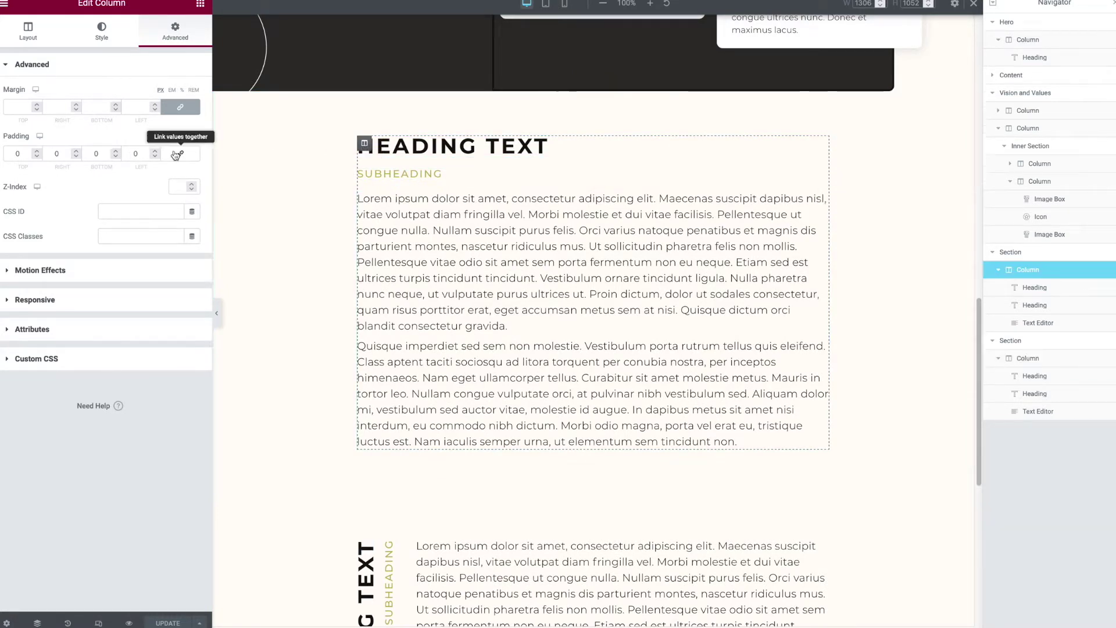
{"action": "left_click", "coordinate": [135, 153]}
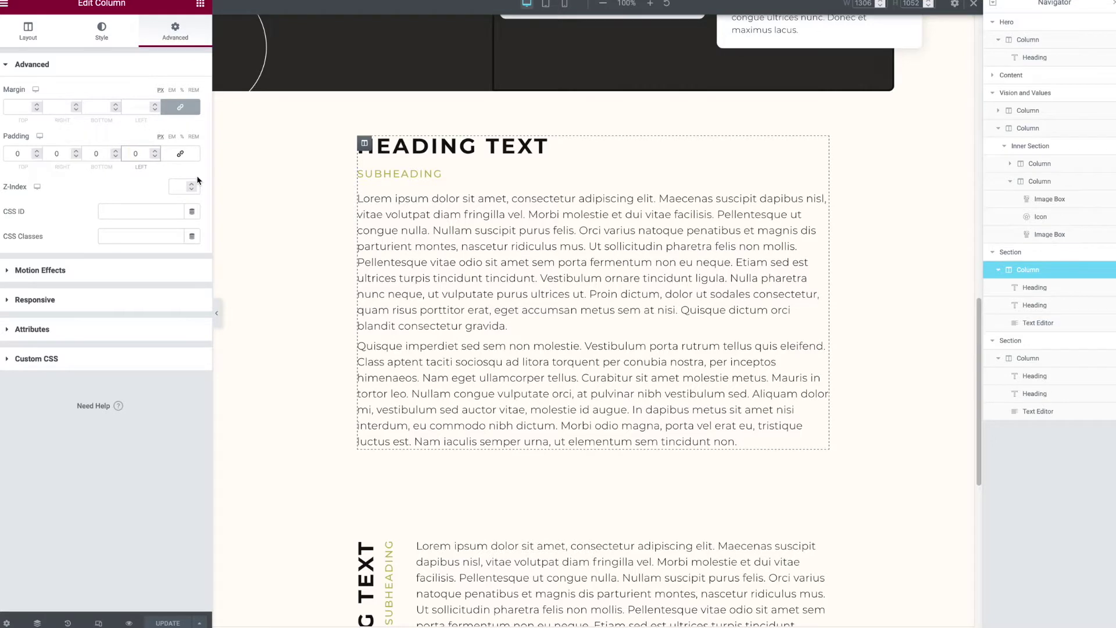
{"action": "type", "text": "100"}
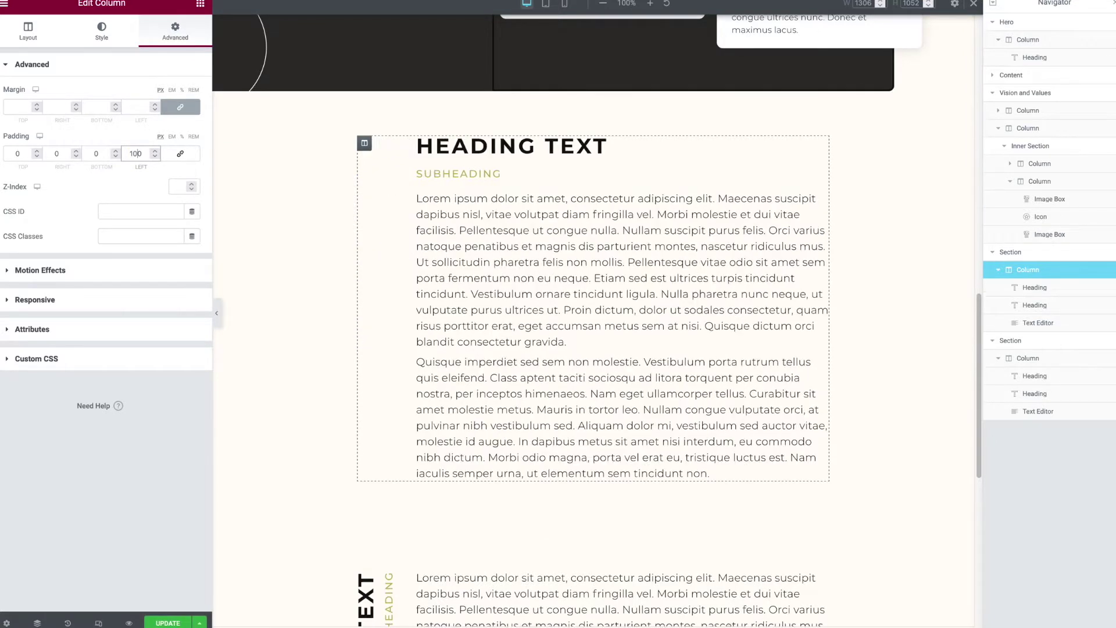
- Make the plain section's HEADING TEXT Inline (auto) width with Absolute position
{"action": "left_click", "coordinate": [620, 154]}
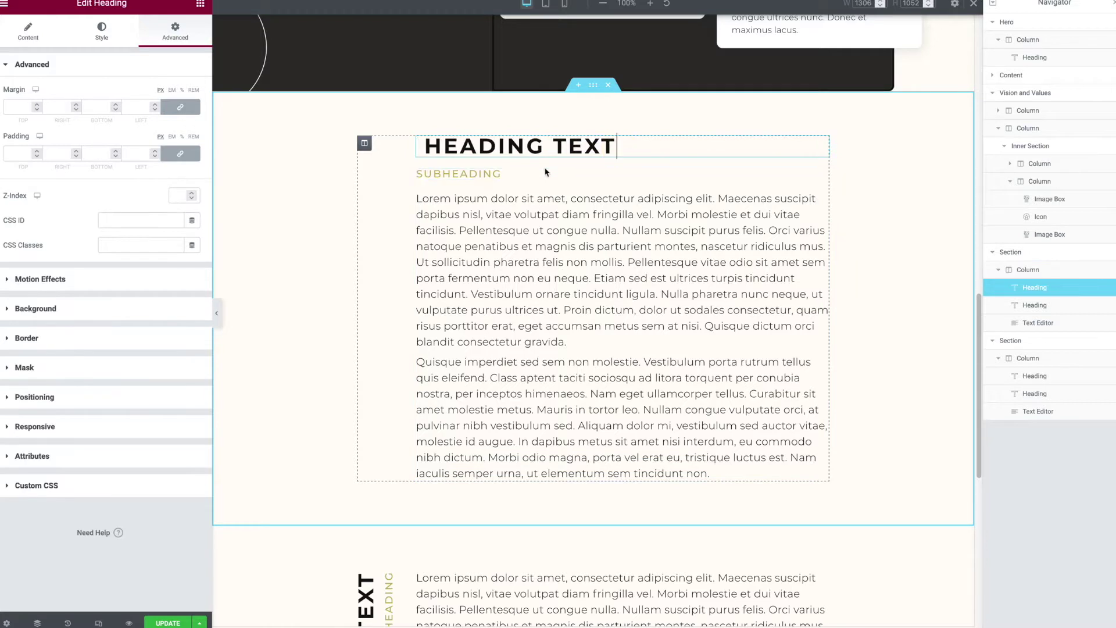
{"action": "left_click", "coordinate": [28, 33]}
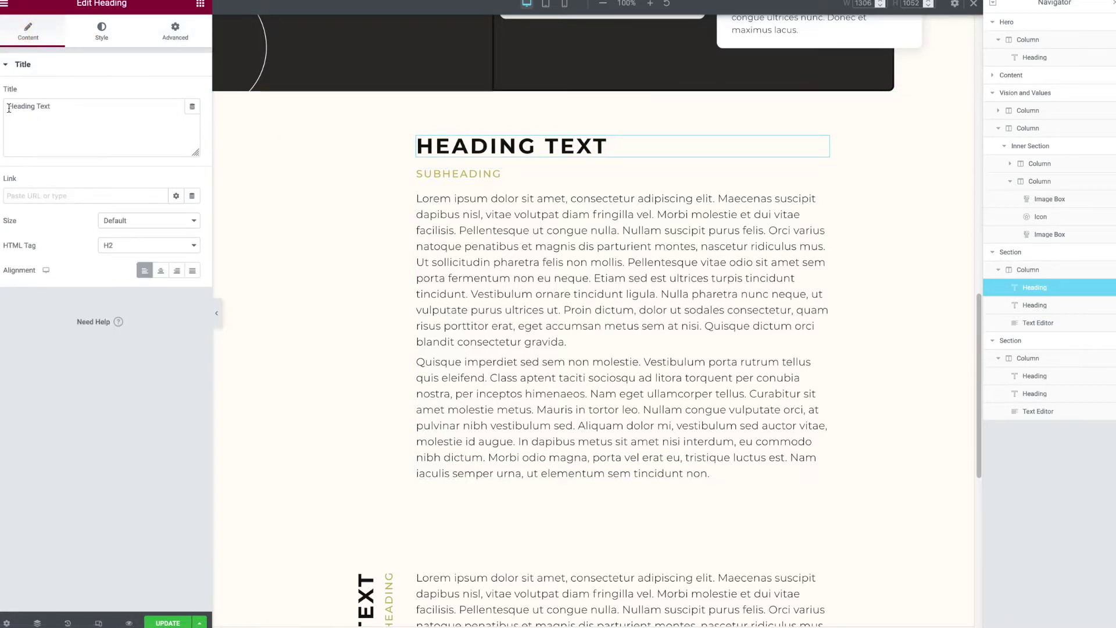
{"action": "left_click", "coordinate": [9, 108]}
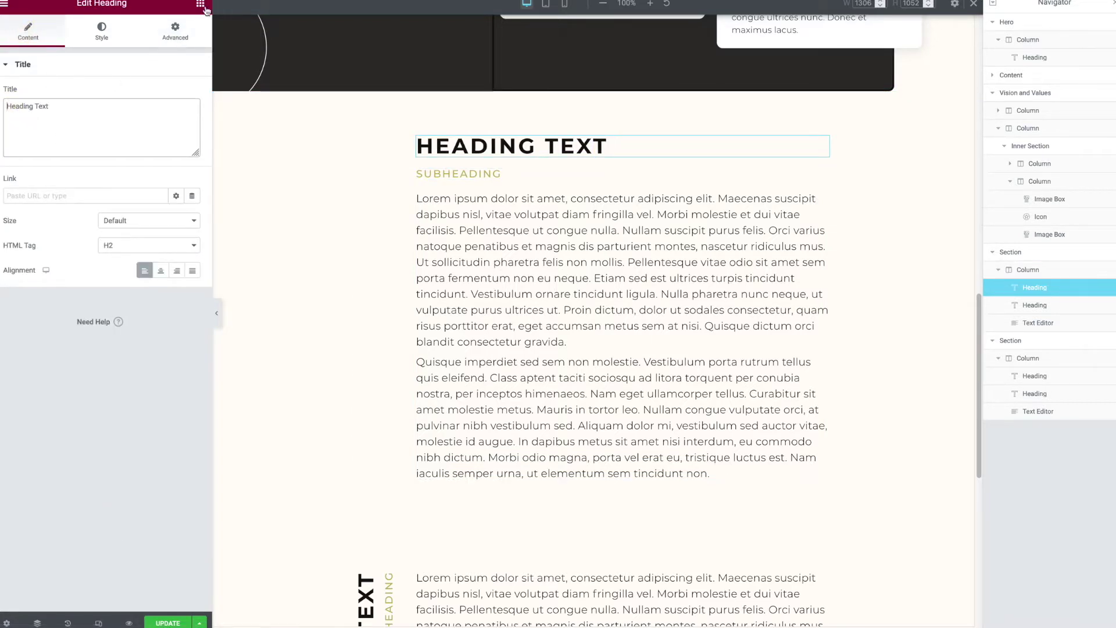
{"action": "left_click", "coordinate": [187, 40]}
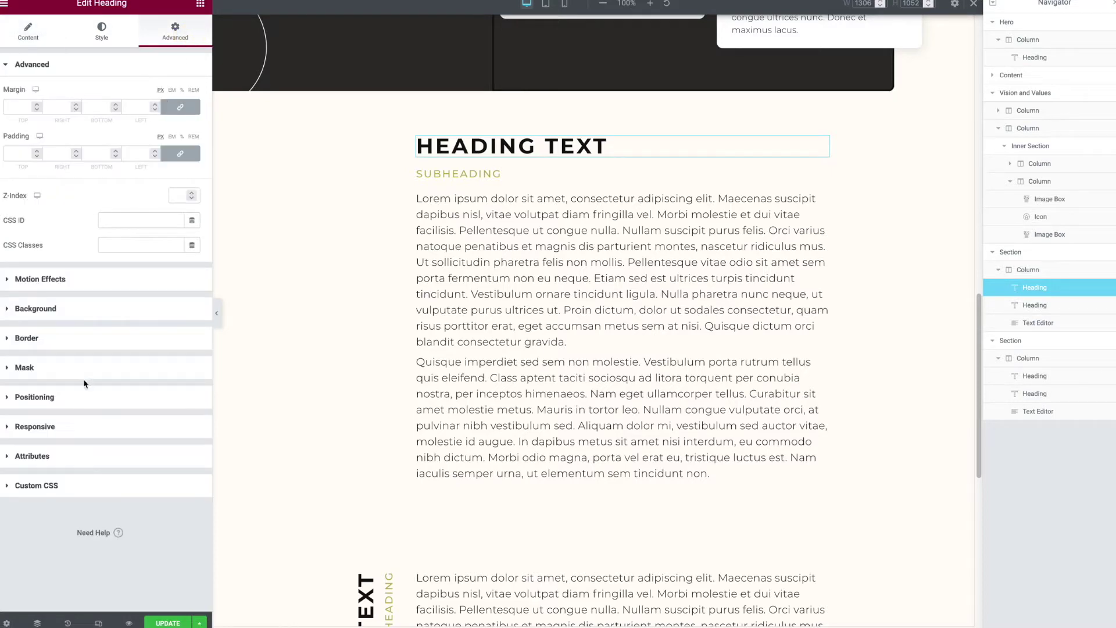
{"action": "left_click", "coordinate": [83, 397]}
{"action": "left_click", "coordinate": [117, 241]}
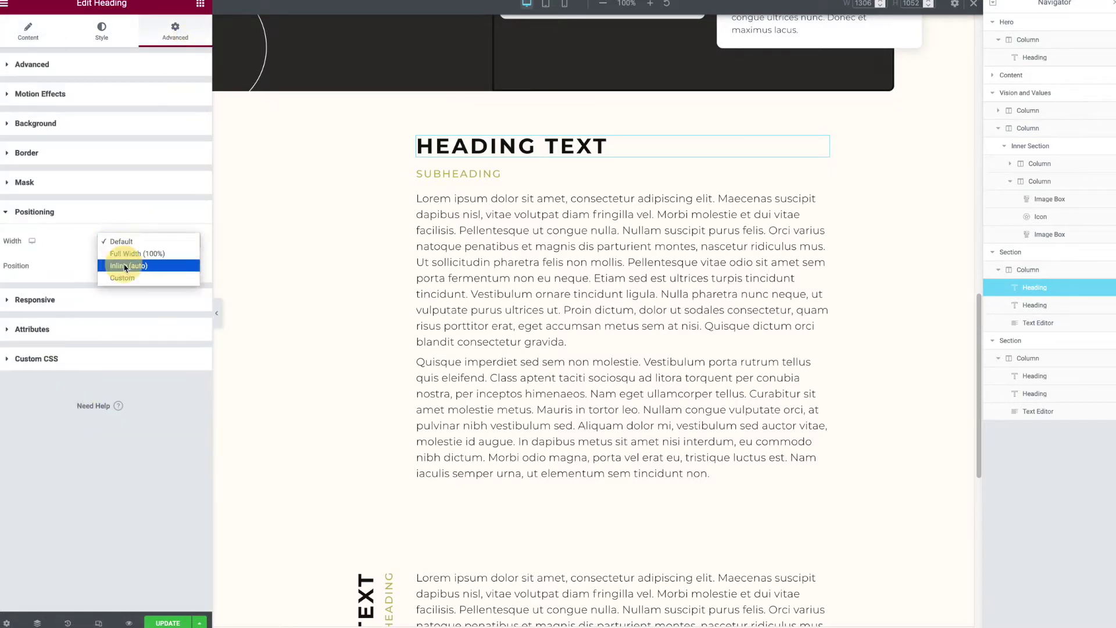
{"action": "left_click", "coordinate": [122, 264]}
{"action": "left_click", "coordinate": [124, 266]}
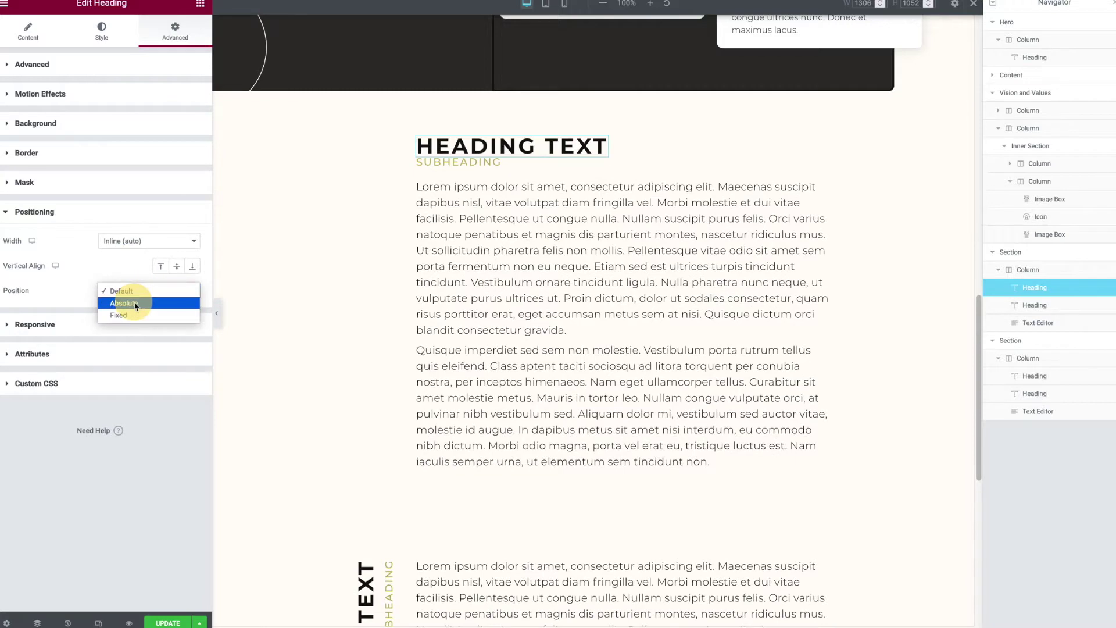
{"action": "left_click", "coordinate": [132, 291]}
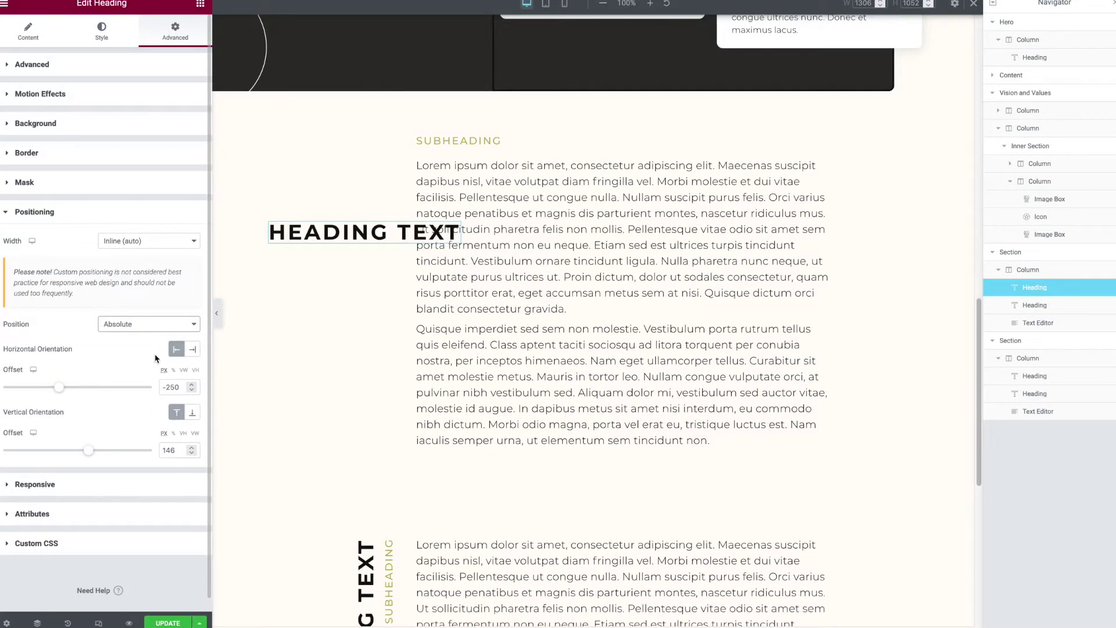
- Paste the rotate(270deg) rule into the heading's Custom CSS
{"action": "left_click", "coordinate": [132, 542]}
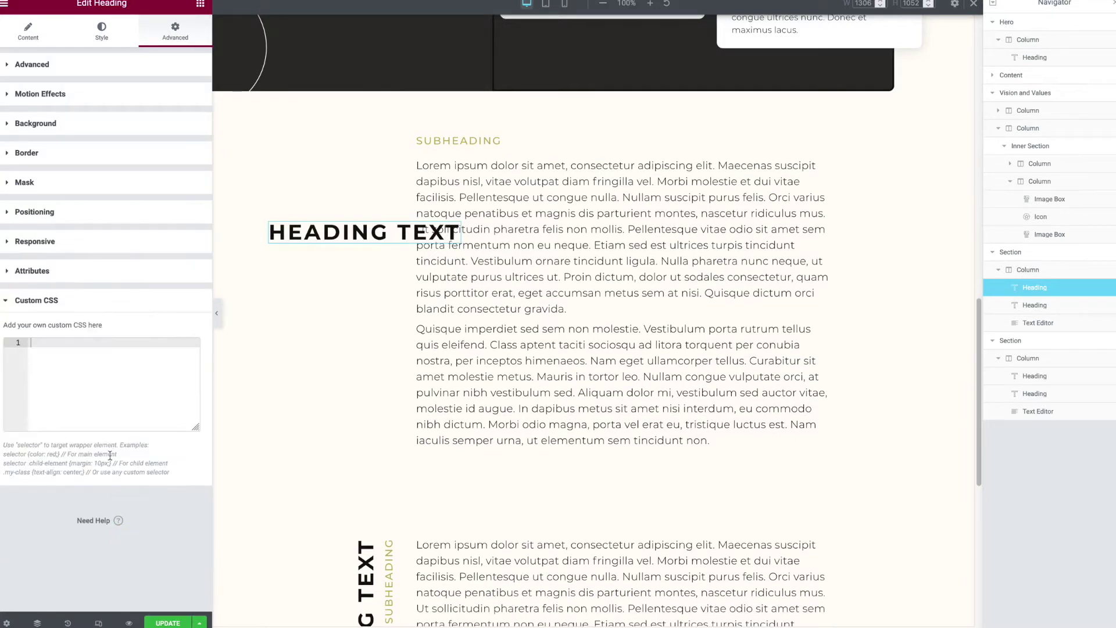
{"action": "left_click", "coordinate": [76, 371]}
{"action": "type", "text": "selector {   transform: rotate(270deg) }"}
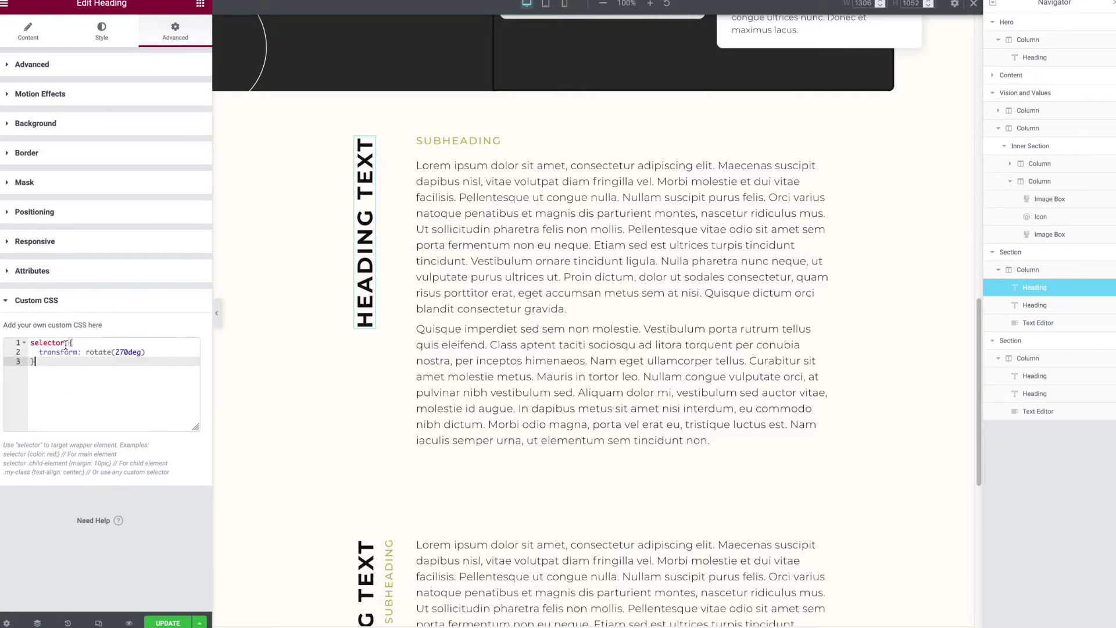
{"action": "left_click_drag", "start_coordinate": [66, 343], "coordinate": [24, 344]}
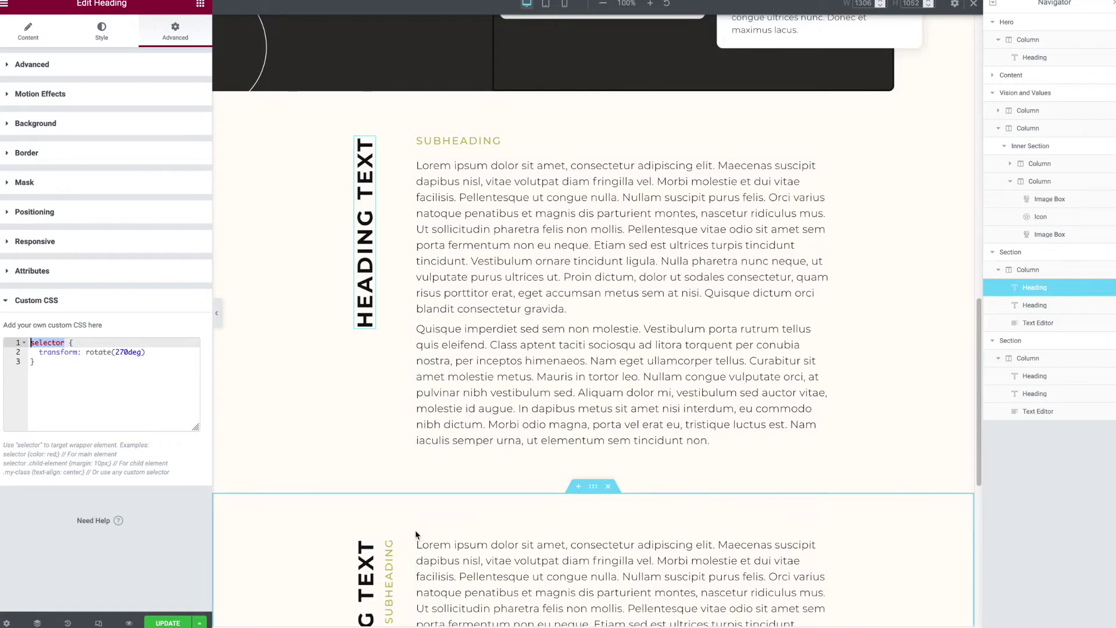
{"action": "left_click", "coordinate": [71, 373]}
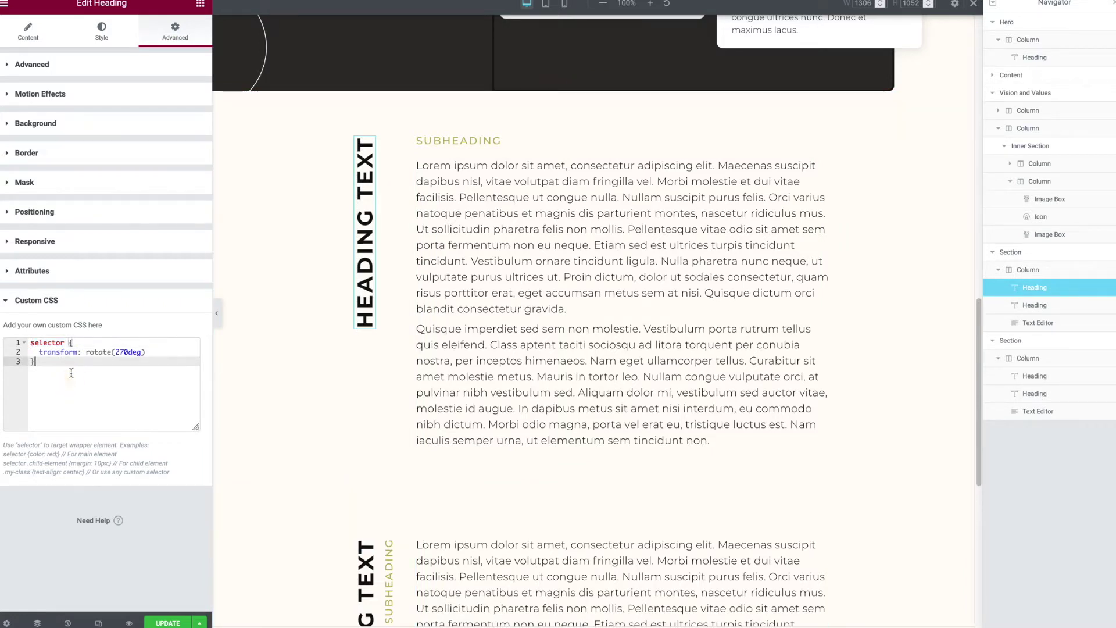
- Briefly test rotate(200deg), then revert the heading's rotation to 270deg
{"action": "left_click", "coordinate": [147, 355]}
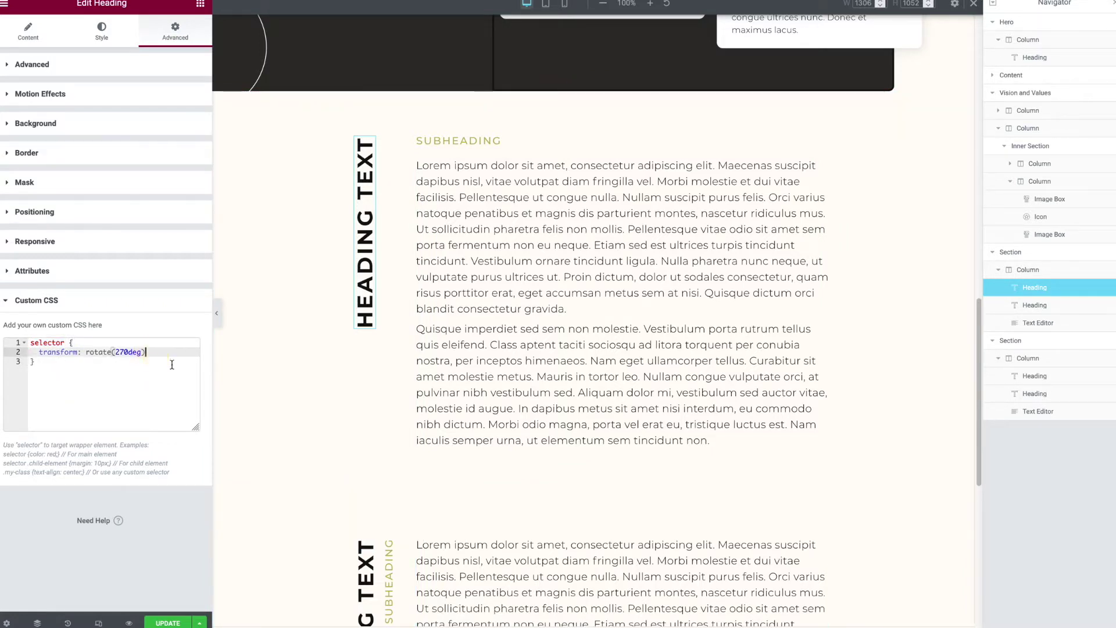
{"action": "left_click", "coordinate": [124, 352]}
{"action": "key", "text": "BackSpace"}
{"action": "type", "text": "0"}
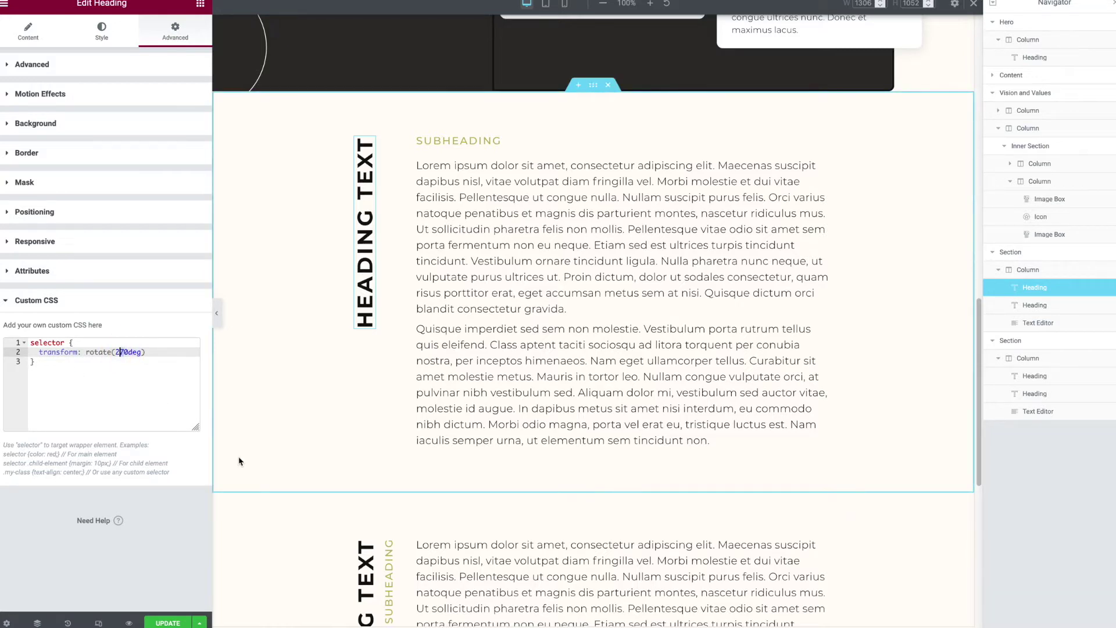
{"action": "key", "text": "ctrl+z"}
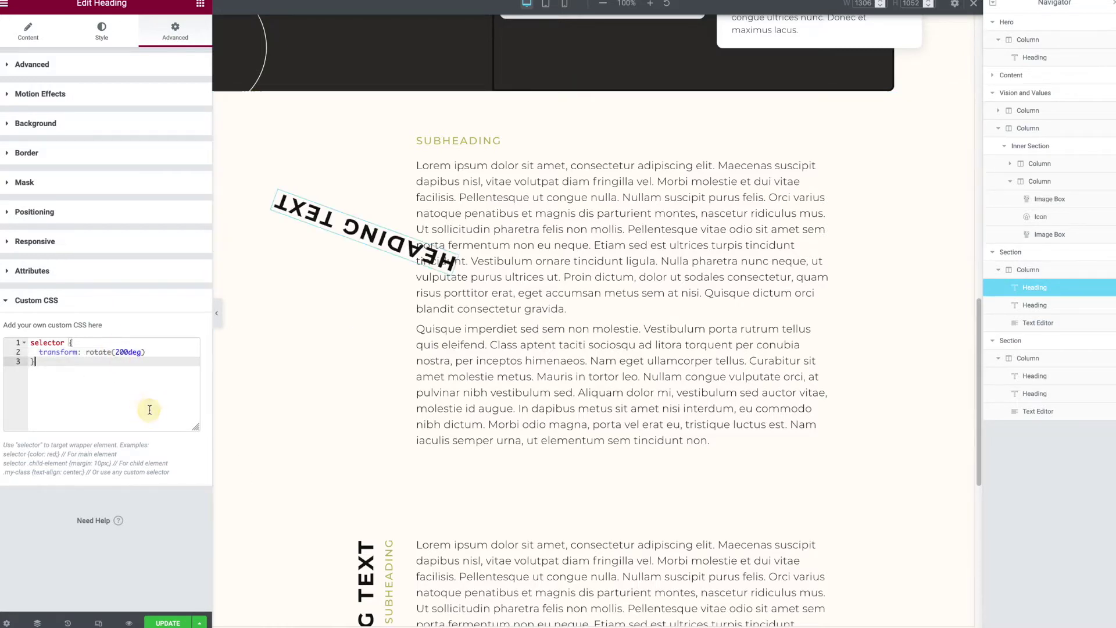
{"action": "left_click", "coordinate": [149, 410]}
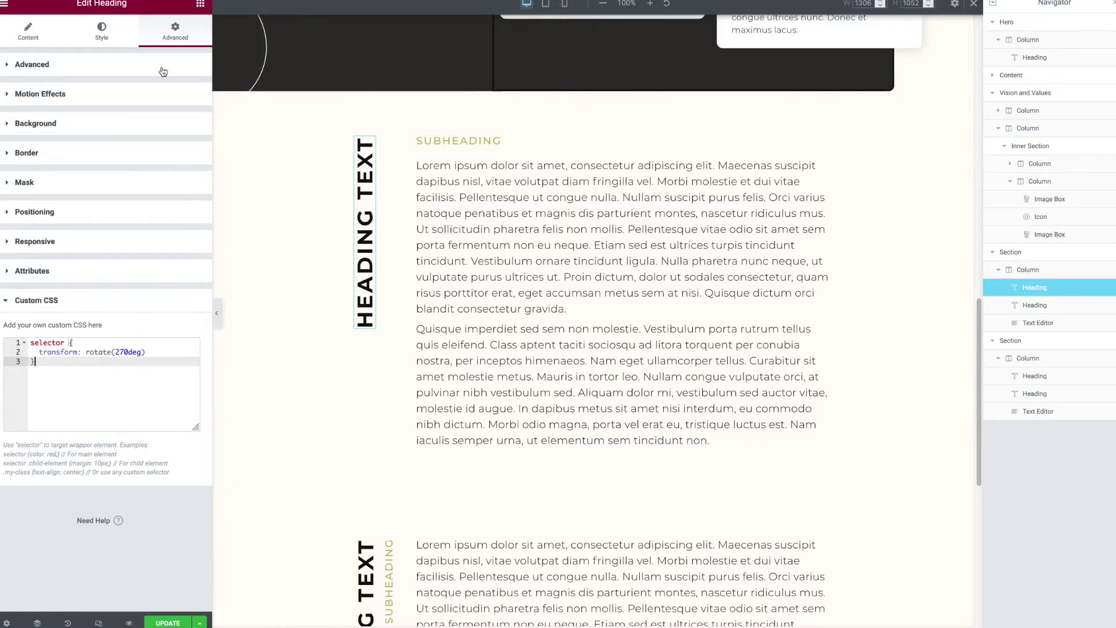
- Clear the heading's horizontal (-250) and vertical (146) offset values
{"action": "left_click", "coordinate": [111, 212]}
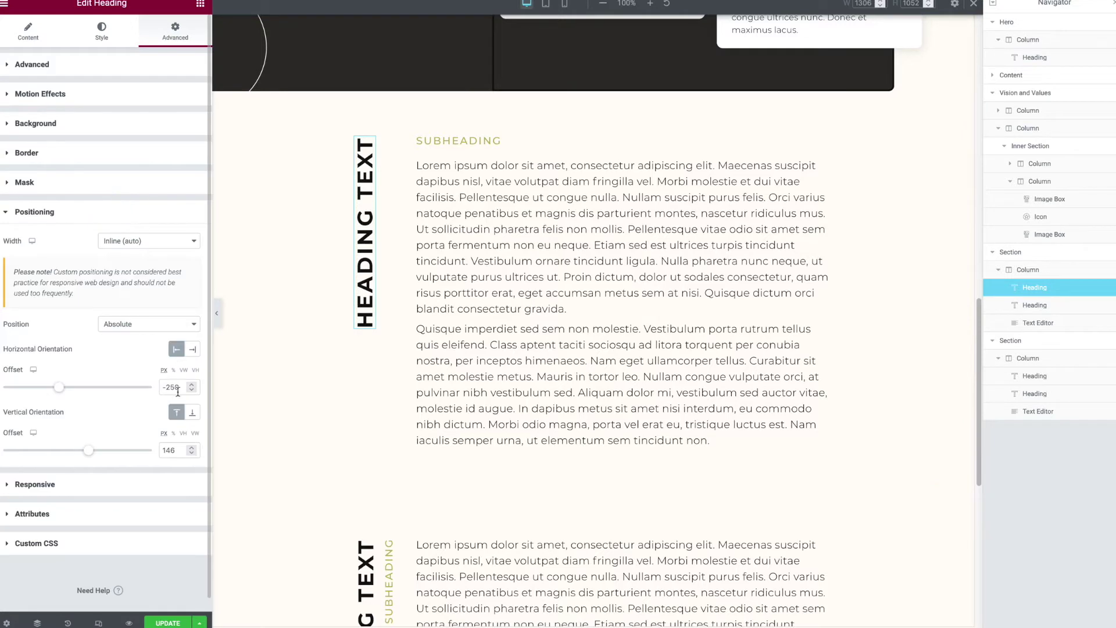
{"action": "left_click_drag", "start_coordinate": [177, 387], "coordinate": [158, 388]}
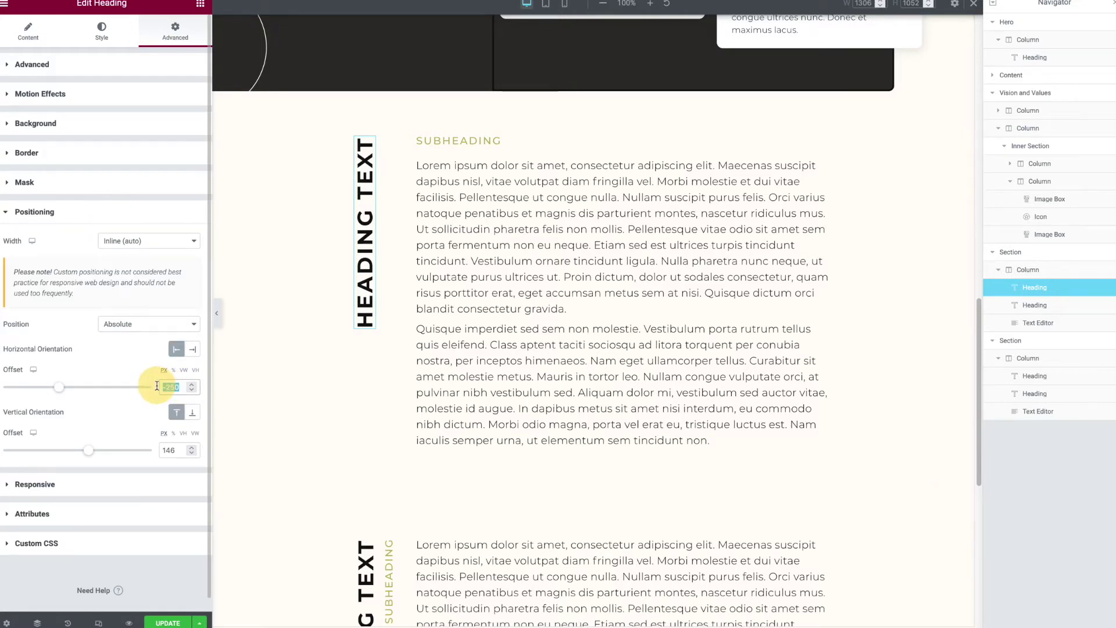
{"action": "key", "text": "BackSpace"}
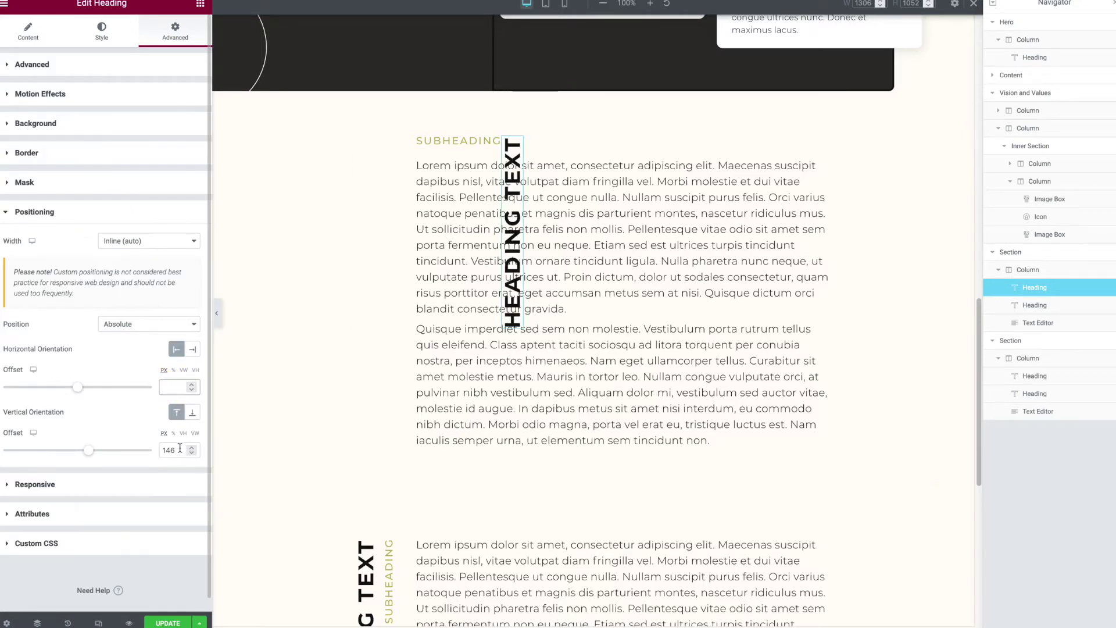
{"action": "left_click_drag", "start_coordinate": [179, 448], "coordinate": [120, 445]}
{"action": "key", "text": "BackSpace"}
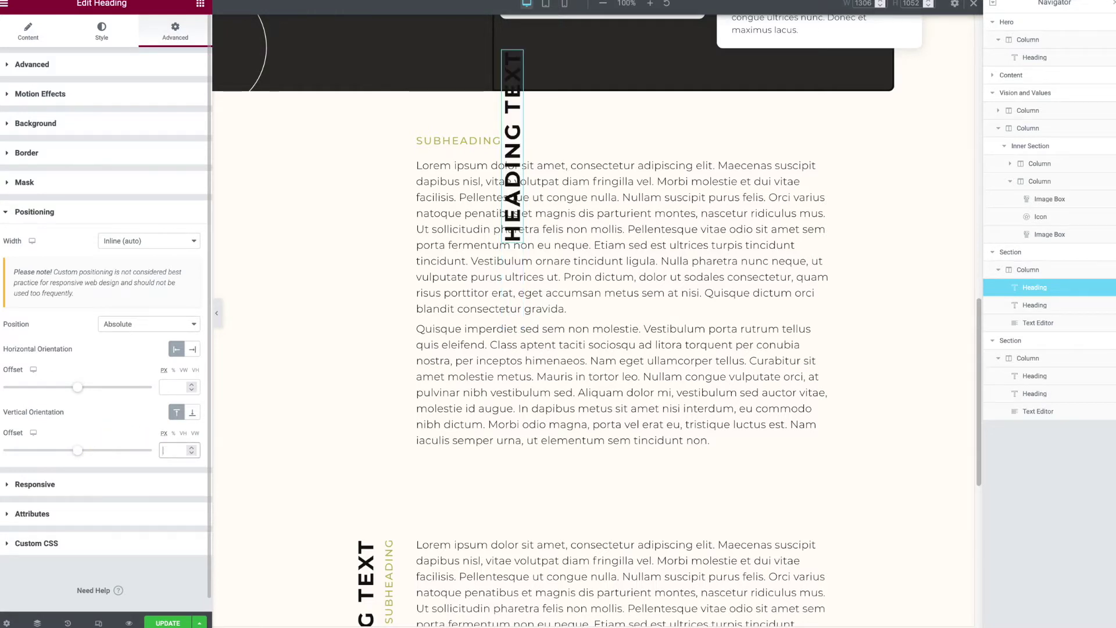
{"action": "left_click", "coordinate": [107, 546]}
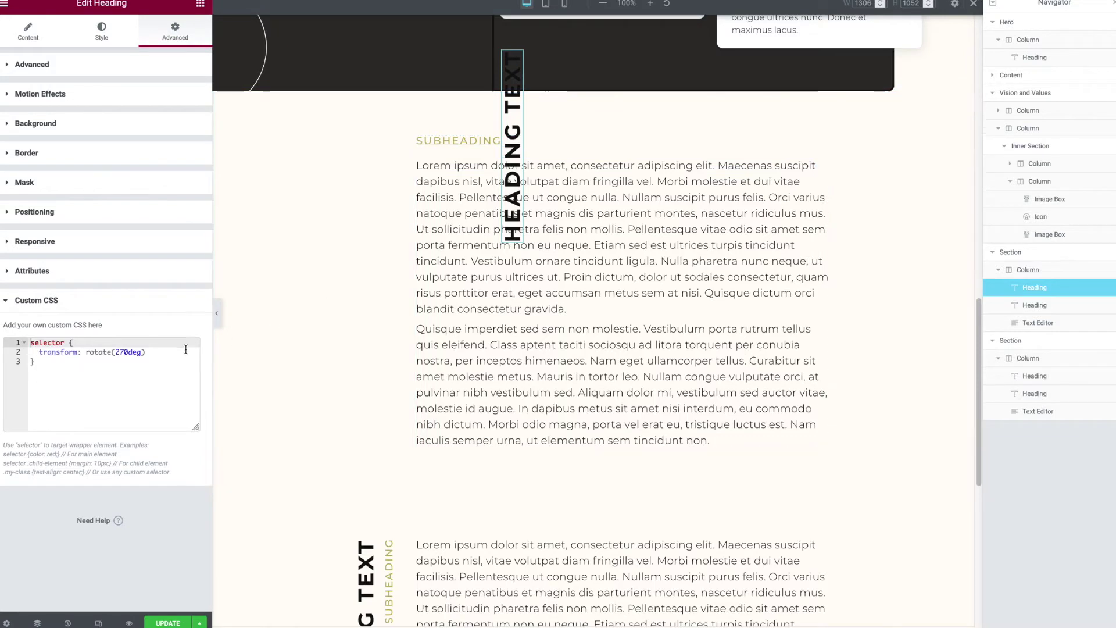
- Set the vertical heading's offsets to -262 horizontal and 181 vertical
{"action": "left_click", "coordinate": [49, 223]}
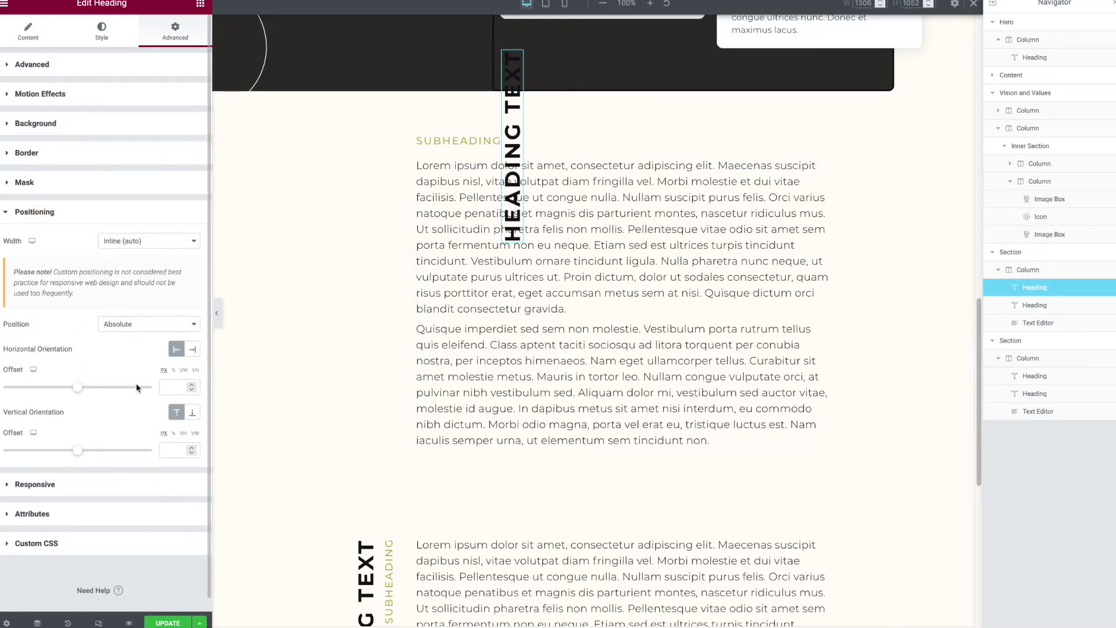
{"action": "left_click_drag", "start_coordinate": [83, 390], "coordinate": [60, 393]}
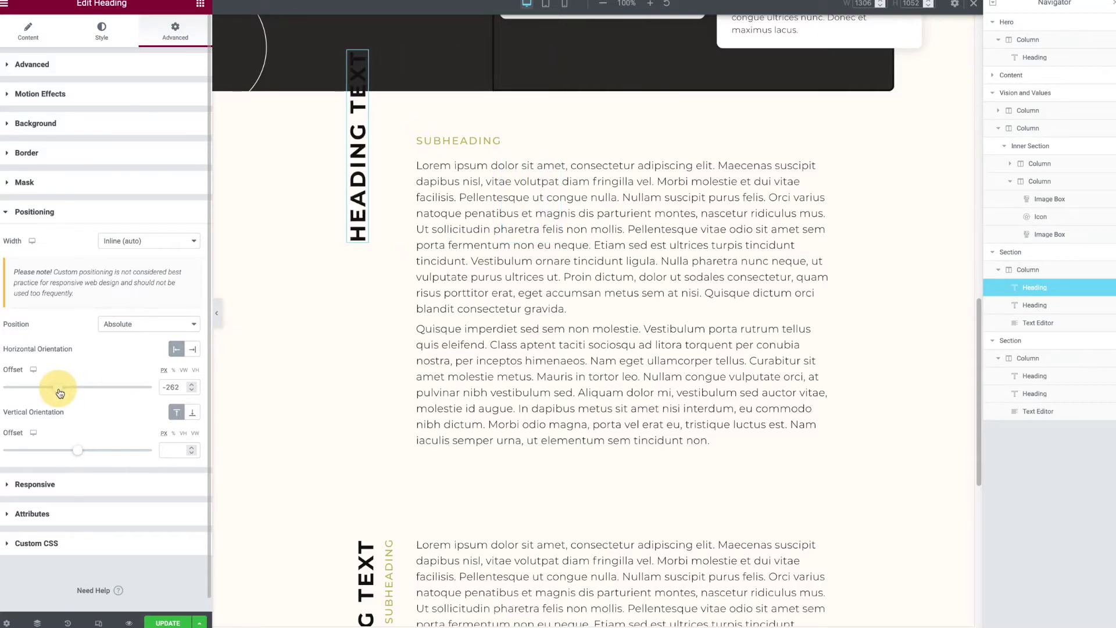
{"action": "left_click_drag", "start_coordinate": [76, 451], "coordinate": [91, 451]}
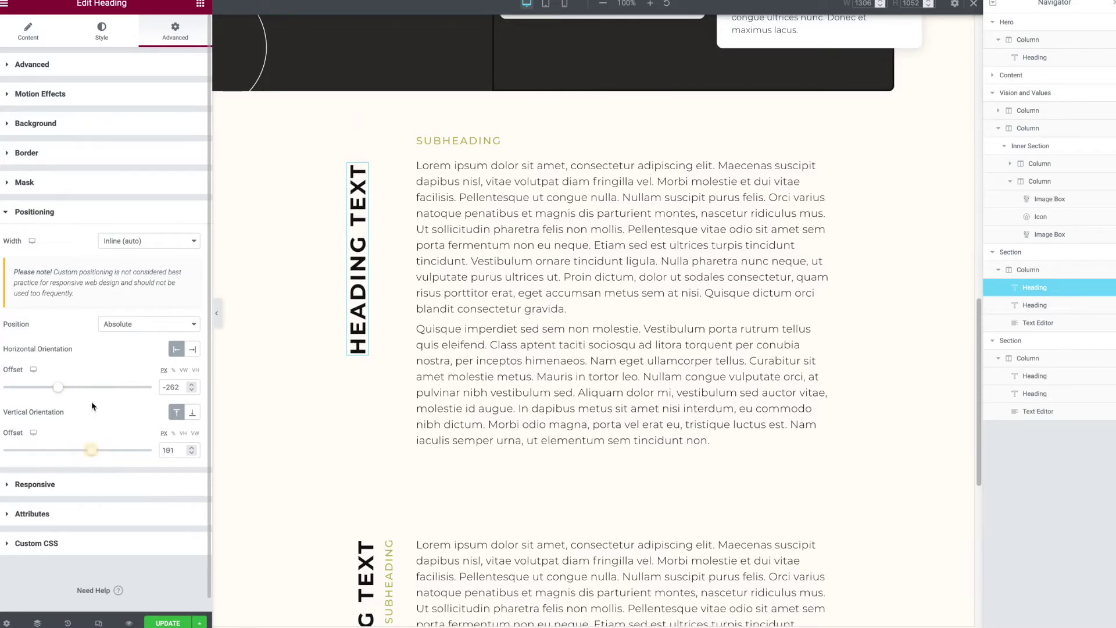
{"action": "left_click", "coordinate": [30, 37]}
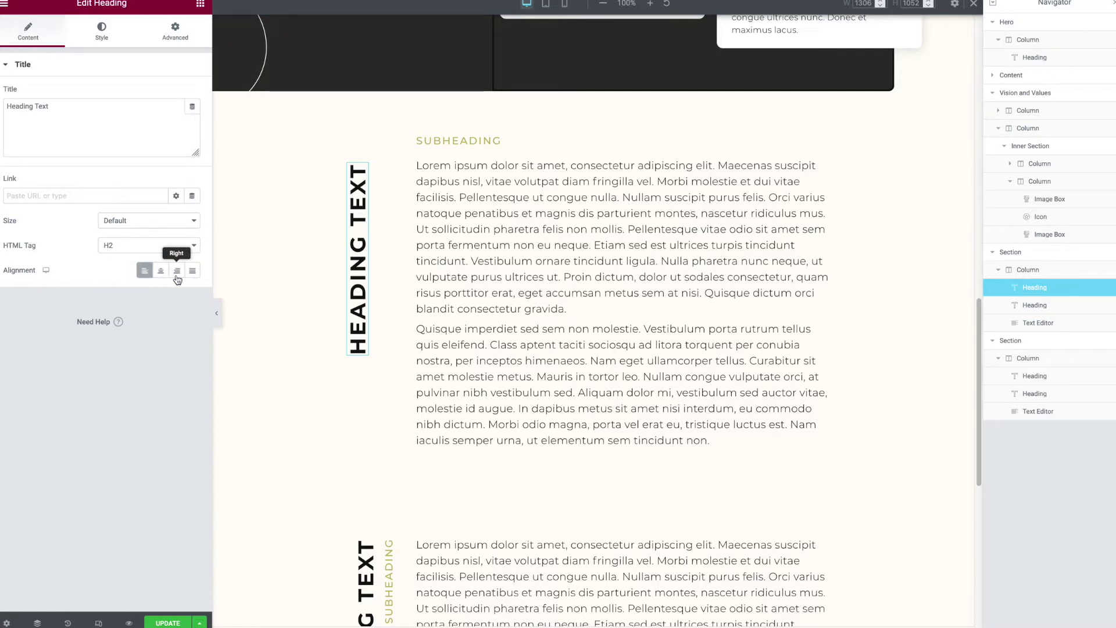
- Give the SUBHEADING widget Inline (auto) width under Advanced > Positioning
{"action": "left_click", "coordinate": [515, 142]}
{"action": "left_click", "coordinate": [175, 32]}
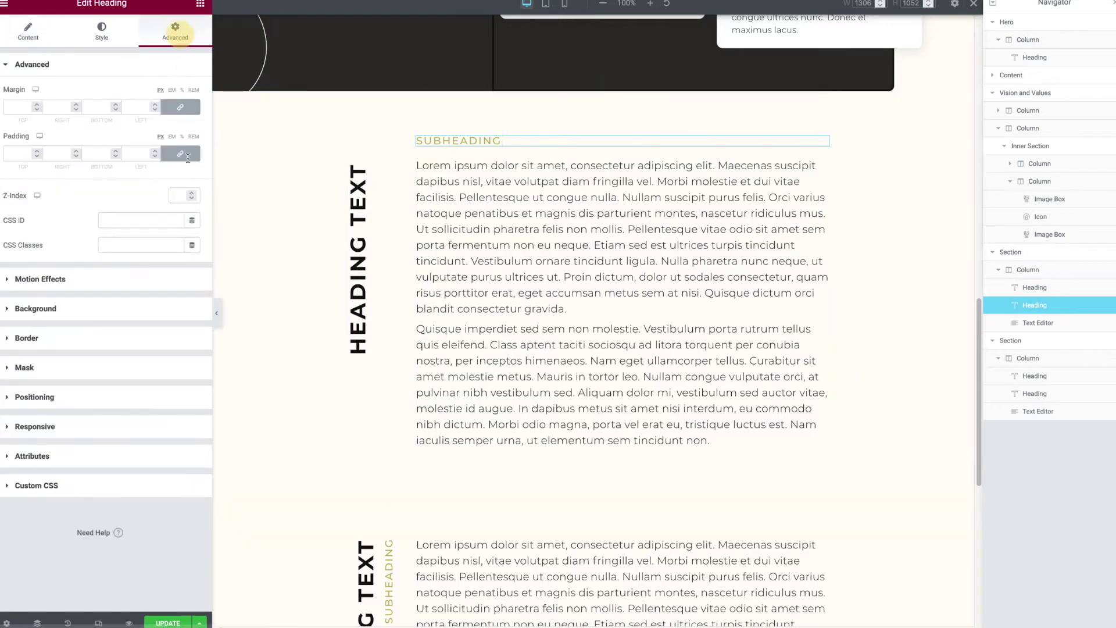
{"action": "left_click", "coordinate": [79, 395]}
{"action": "left_click", "coordinate": [137, 241]}
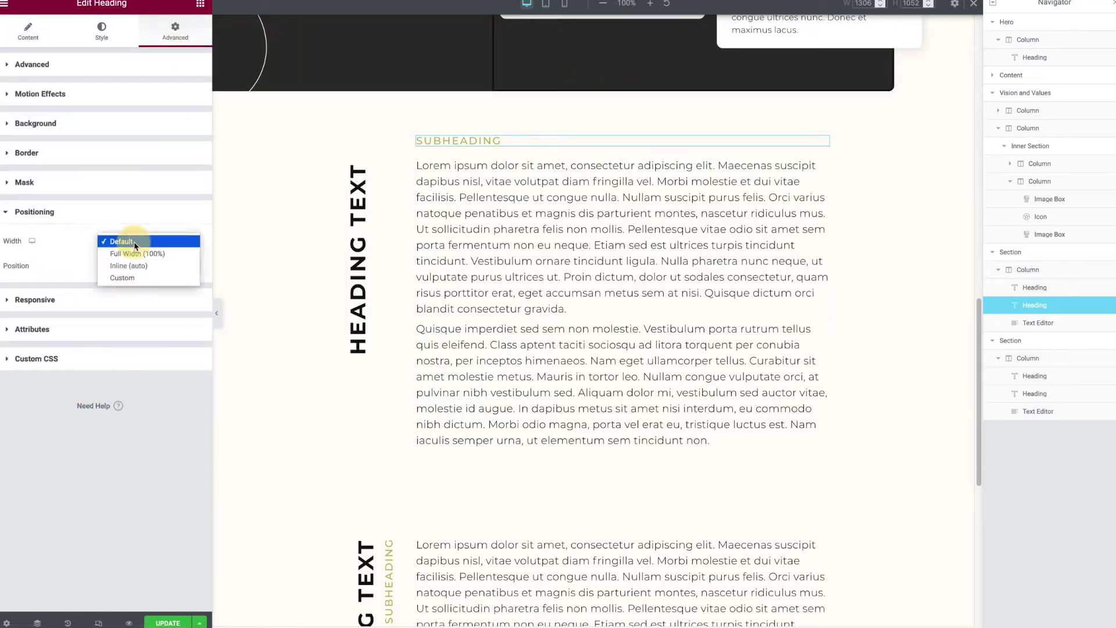
{"action": "left_click", "coordinate": [140, 266]}
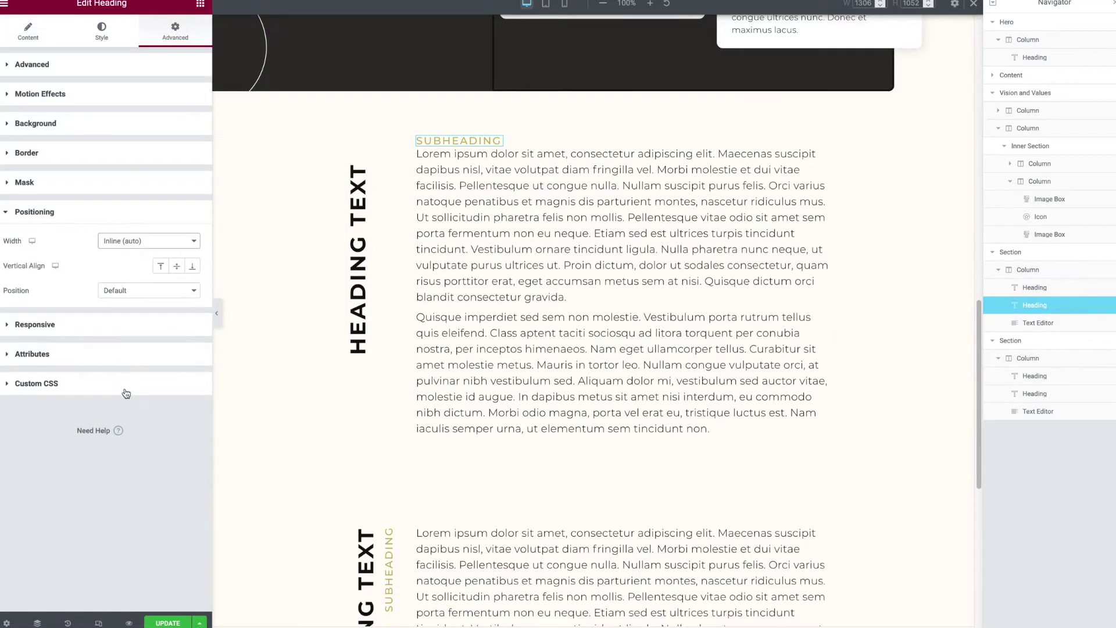
{"action": "left_click", "coordinate": [126, 385]}
- Rotate SUBHEADING with the pasted rotate(270deg) CSS and make its position Absolute
{"action": "type", "text": "selector {   transform: rotate(270deg) }"}
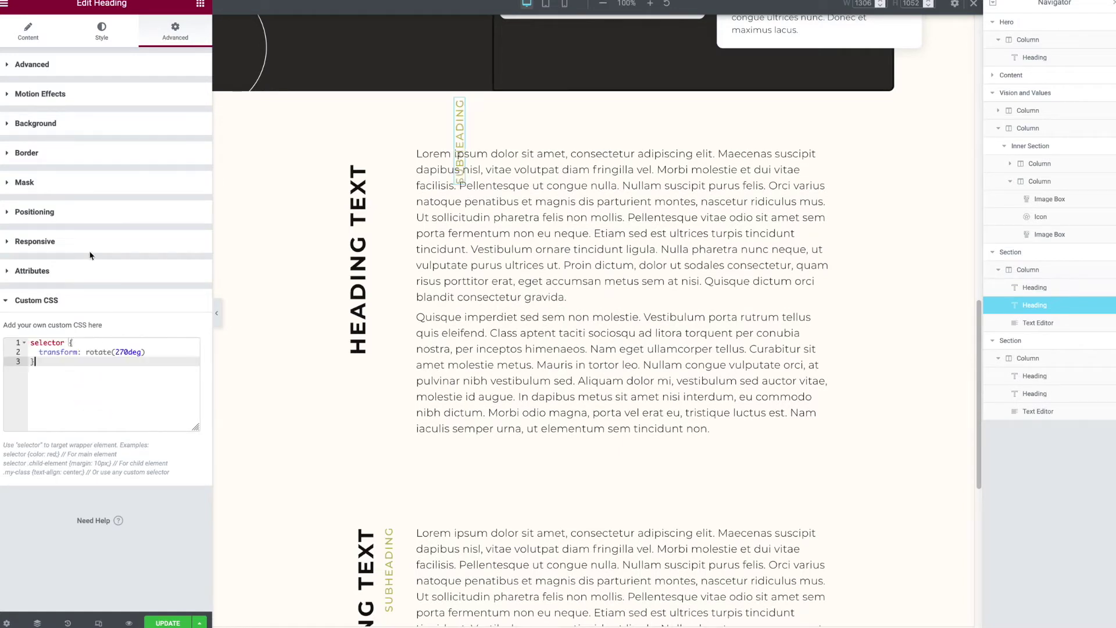
{"action": "left_click", "coordinate": [81, 215]}
{"action": "left_click", "coordinate": [131, 291]}
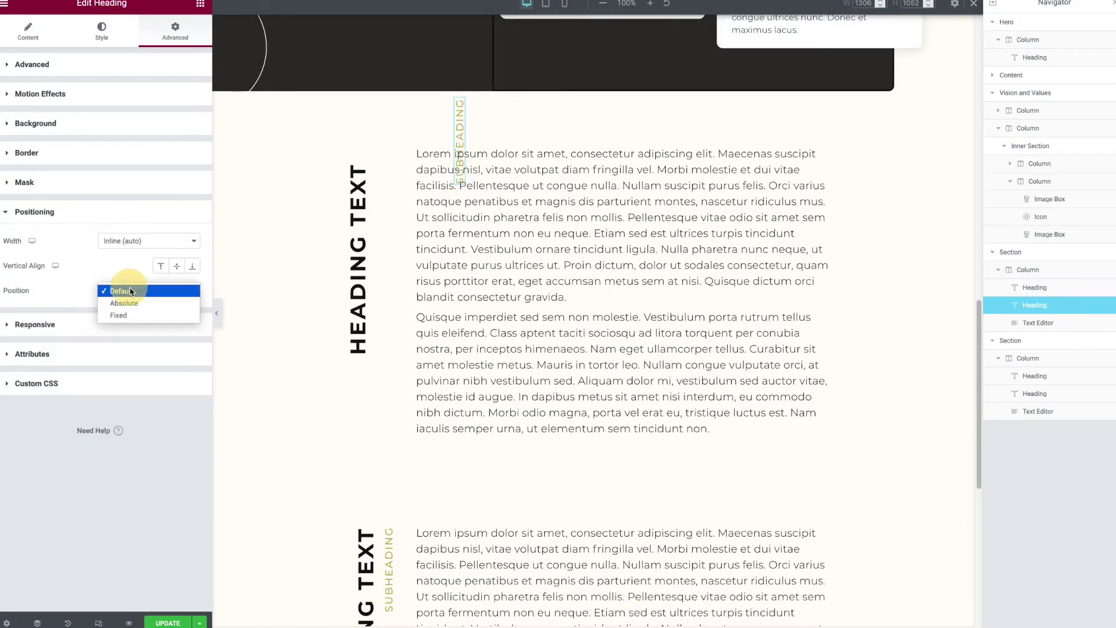
{"action": "left_click", "coordinate": [133, 303]}
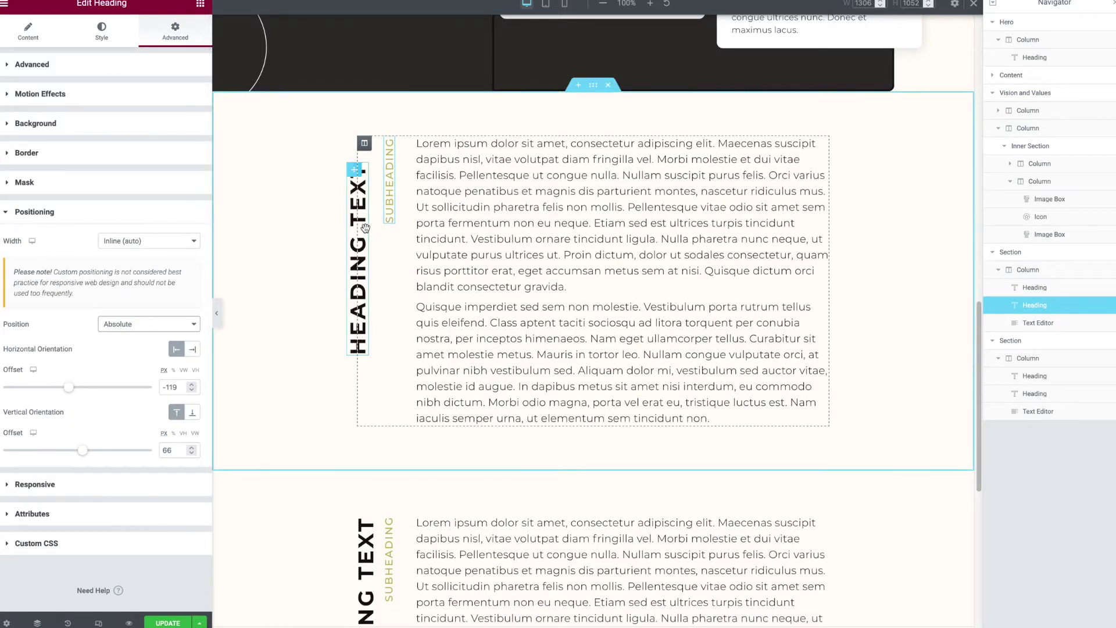
{"action": "left_click", "coordinate": [356, 173]}
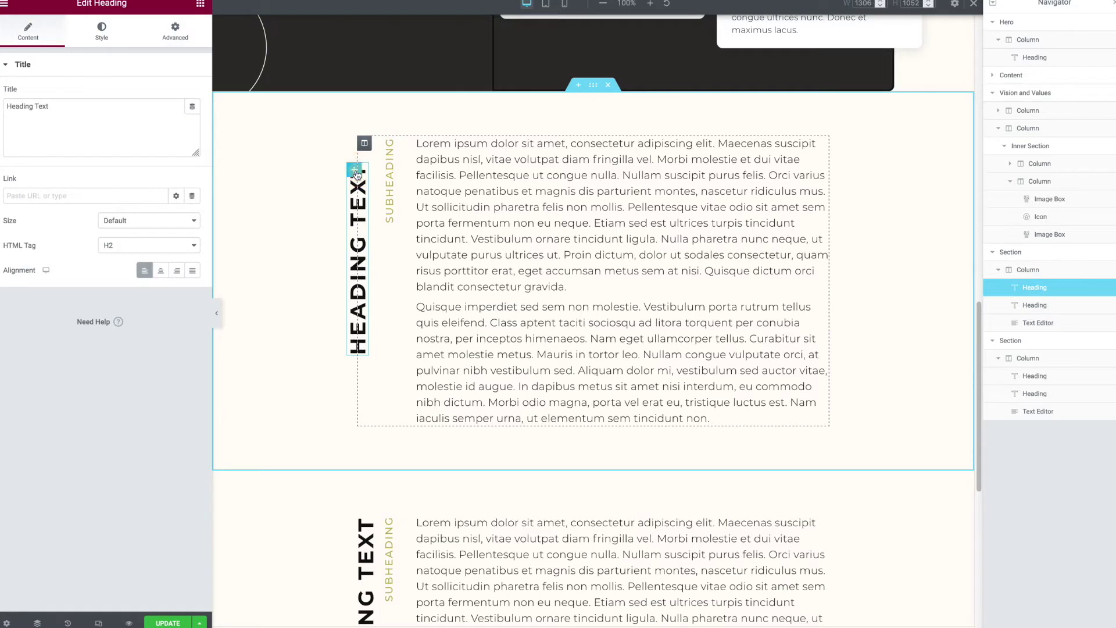
- Move the vertical HEADING TEXT to offsets -246 horizontal and 143 vertical, checking in preview
{"action": "left_click", "coordinate": [167, 33]}
{"action": "left_click", "coordinate": [67, 394]}
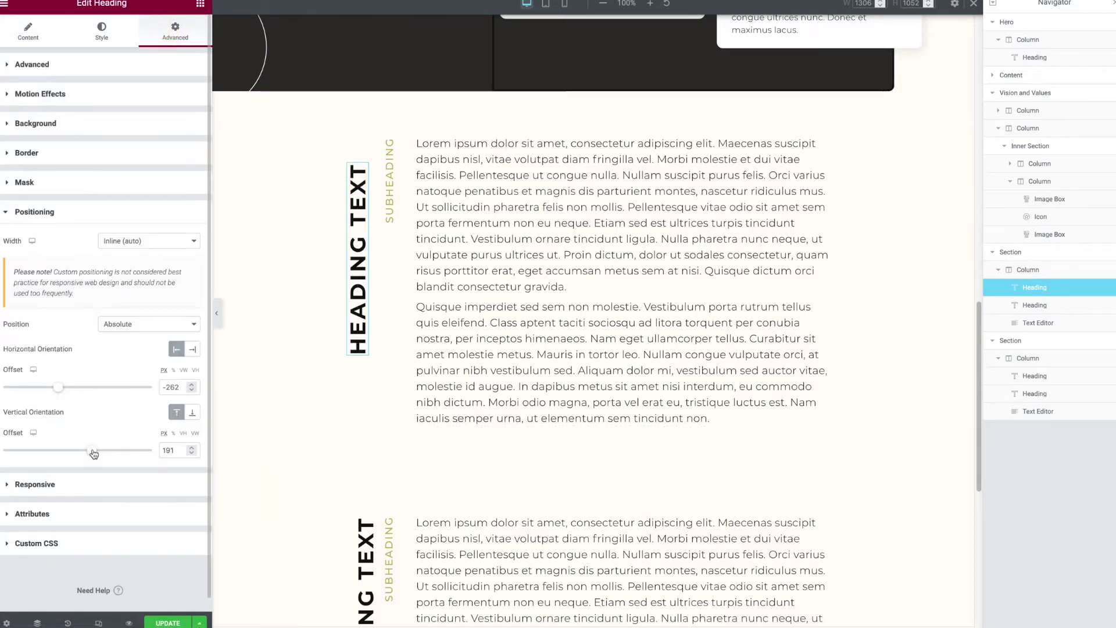
{"action": "left_click_drag", "start_coordinate": [94, 454], "coordinate": [89, 453]}
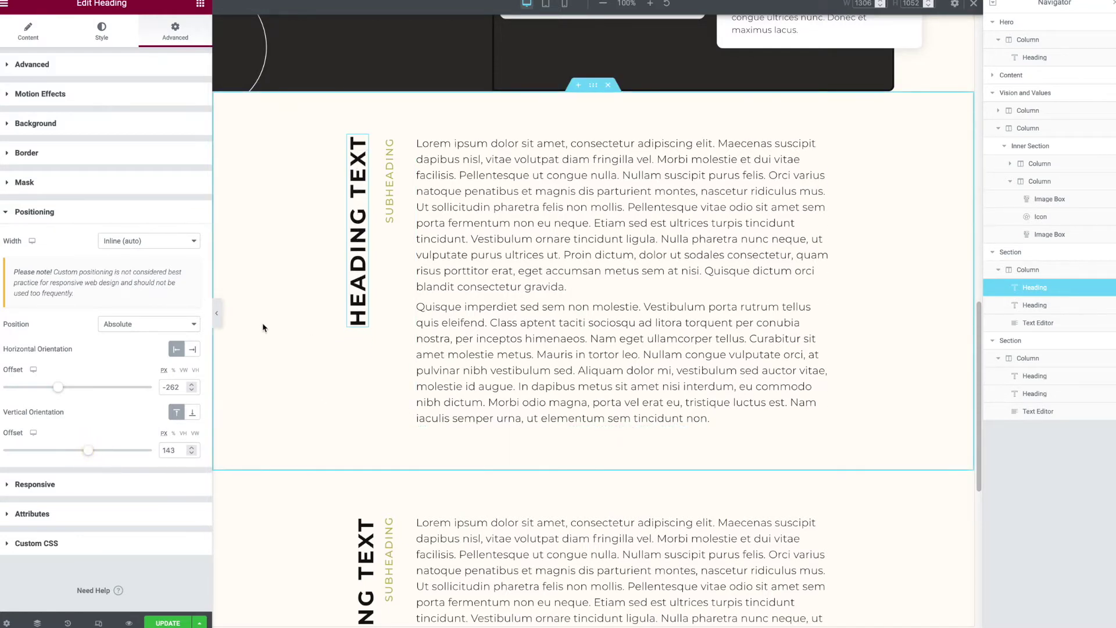
{"action": "left_click", "coordinate": [216, 317]}
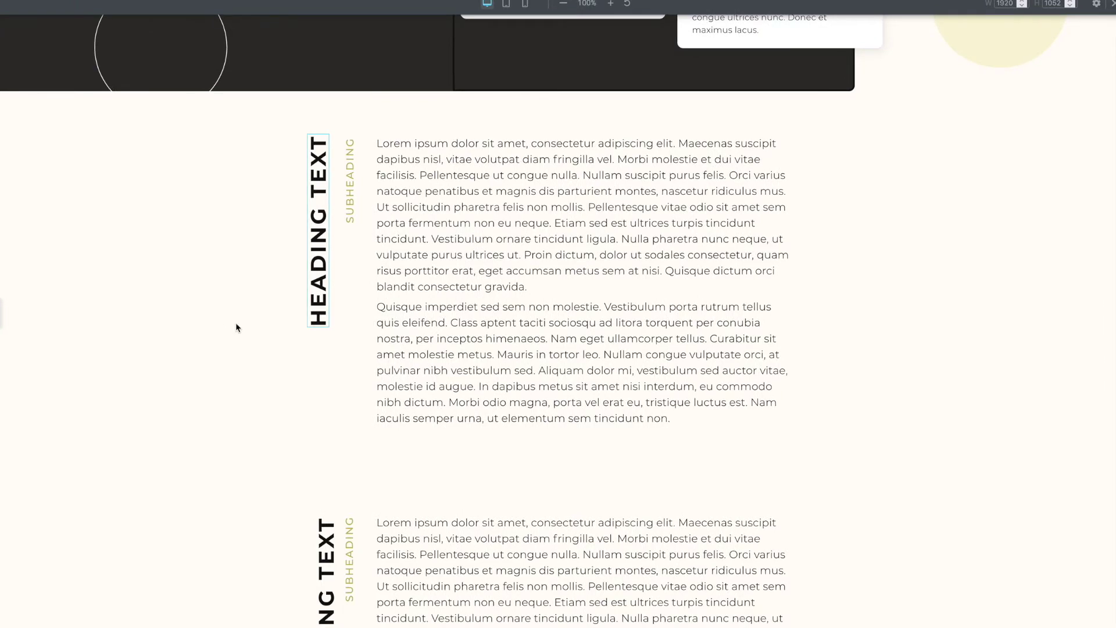
{"action": "scroll", "coordinate": [414, 322], "scroll_direction": "down", "scroll_amount": 4}
{"action": "scroll", "coordinate": [414, 321], "scroll_direction": "up", "scroll_amount": 4}
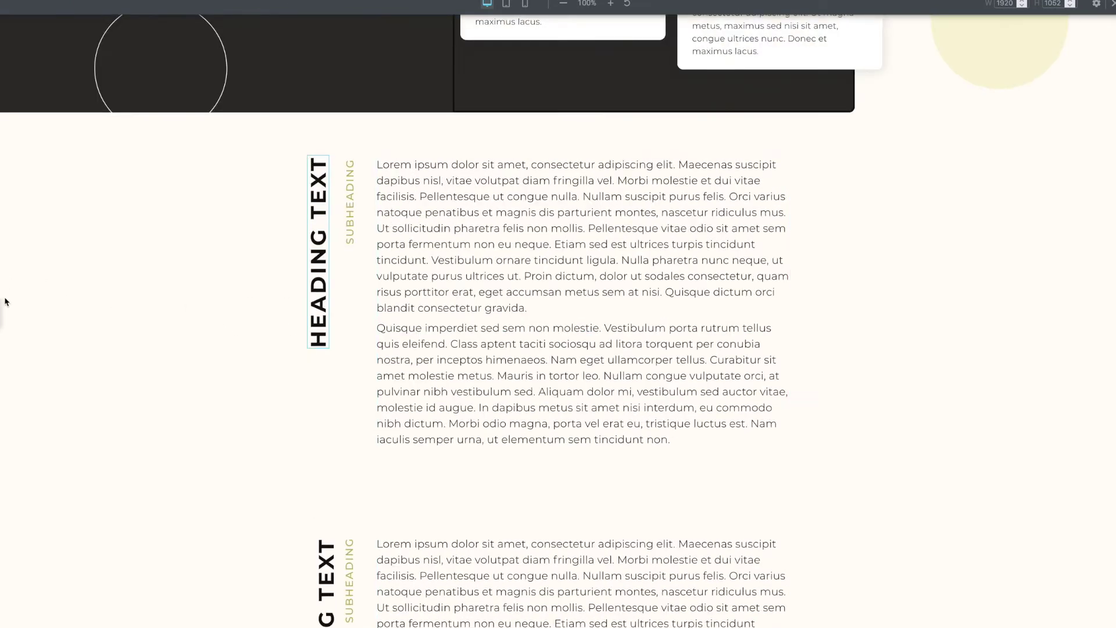
{"action": "left_click", "coordinate": [2, 316]}
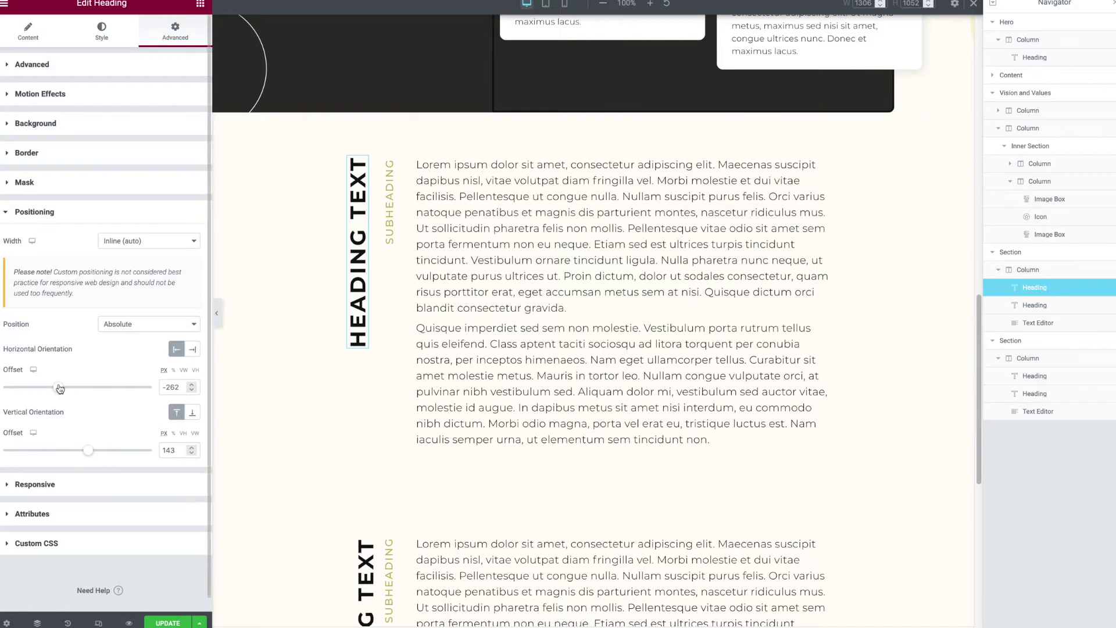
{"action": "left_click_drag", "start_coordinate": [60, 388], "coordinate": [58, 387]}
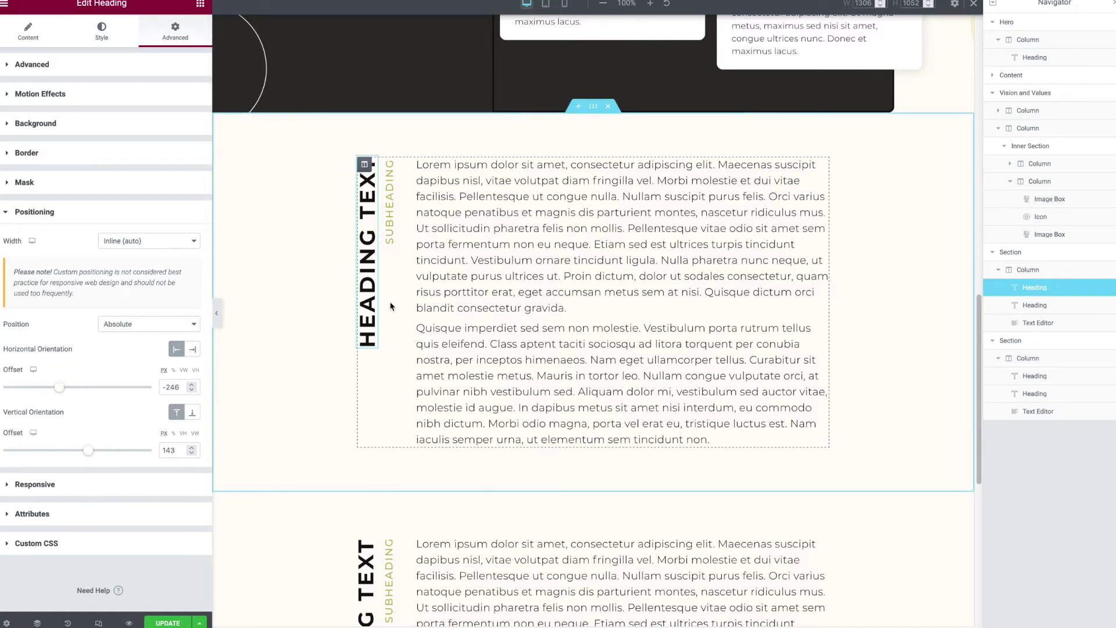
- Open HEADING TEXT's positioning in tablet view, then move to the 360px mobile view
{"action": "left_click", "coordinate": [546, 6]}
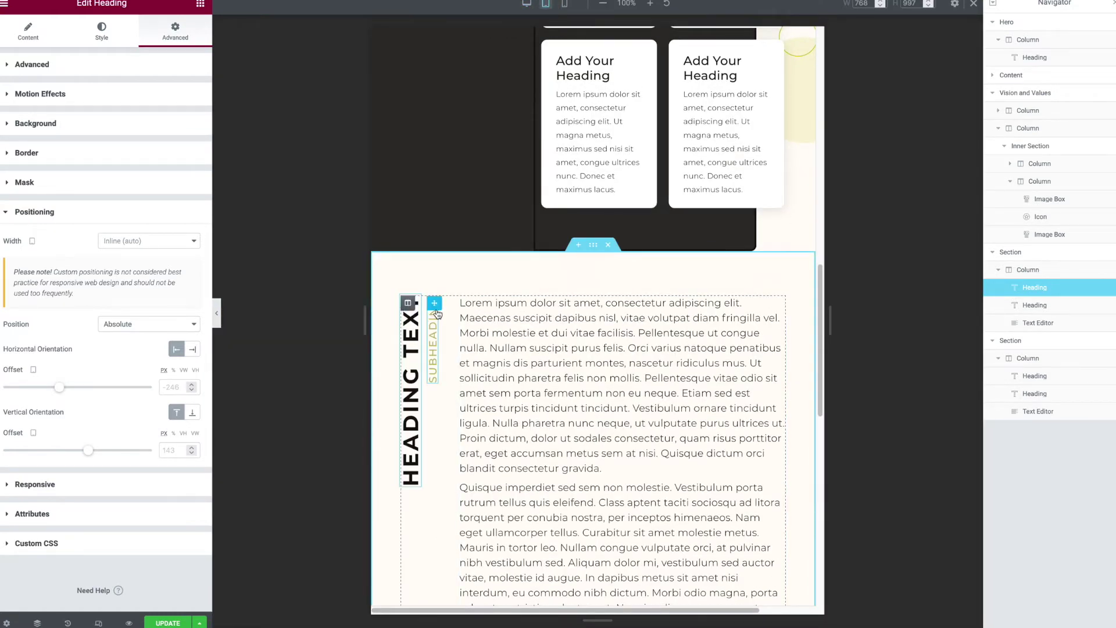
{"action": "scroll", "coordinate": [438, 314], "scroll_direction": "down", "scroll_amount": 1}
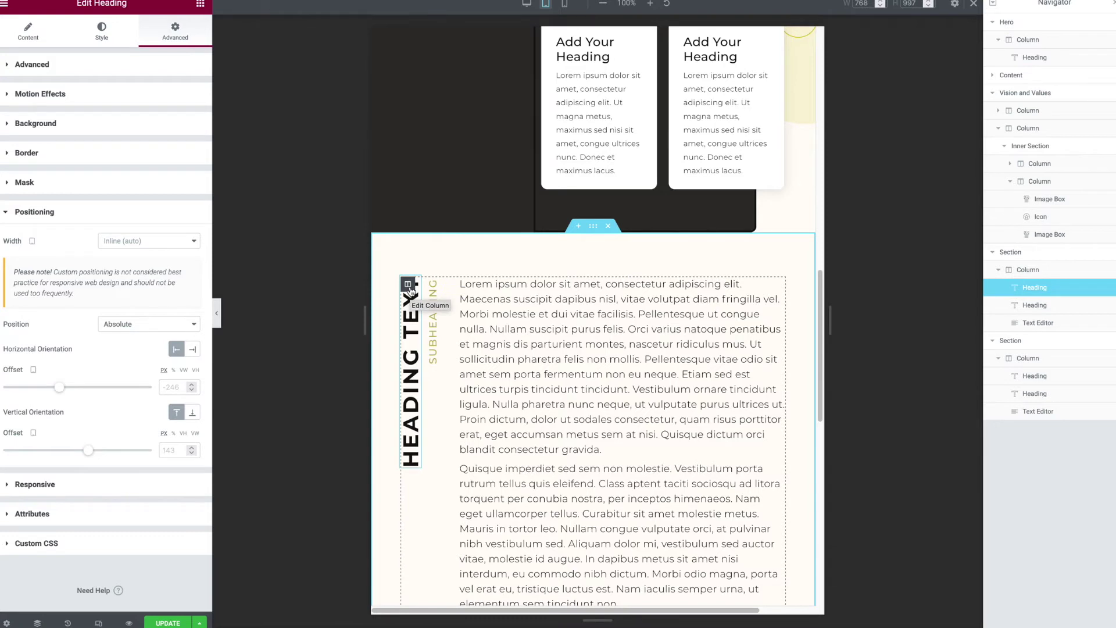
{"action": "left_click", "coordinate": [409, 286]}
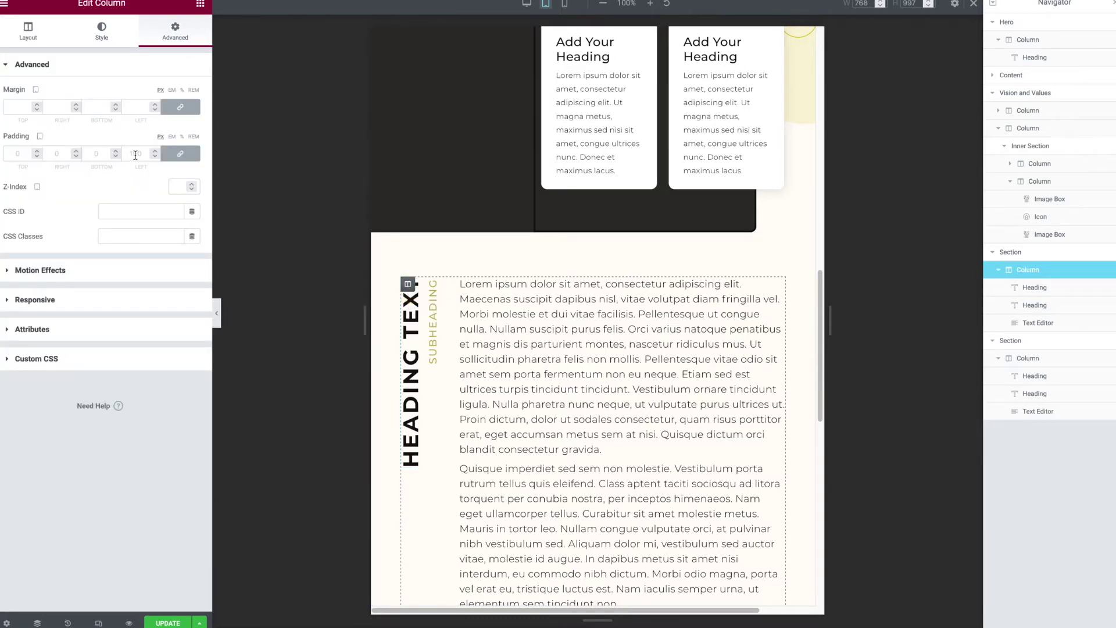
{"action": "left_click", "coordinate": [415, 315]}
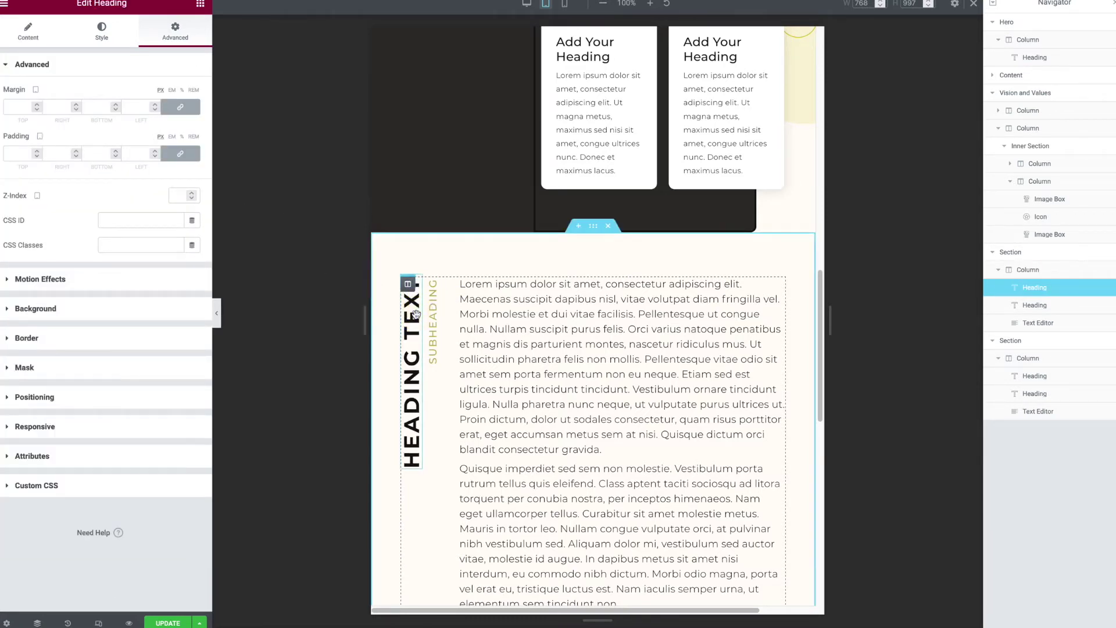
{"action": "left_click", "coordinate": [85, 398]}
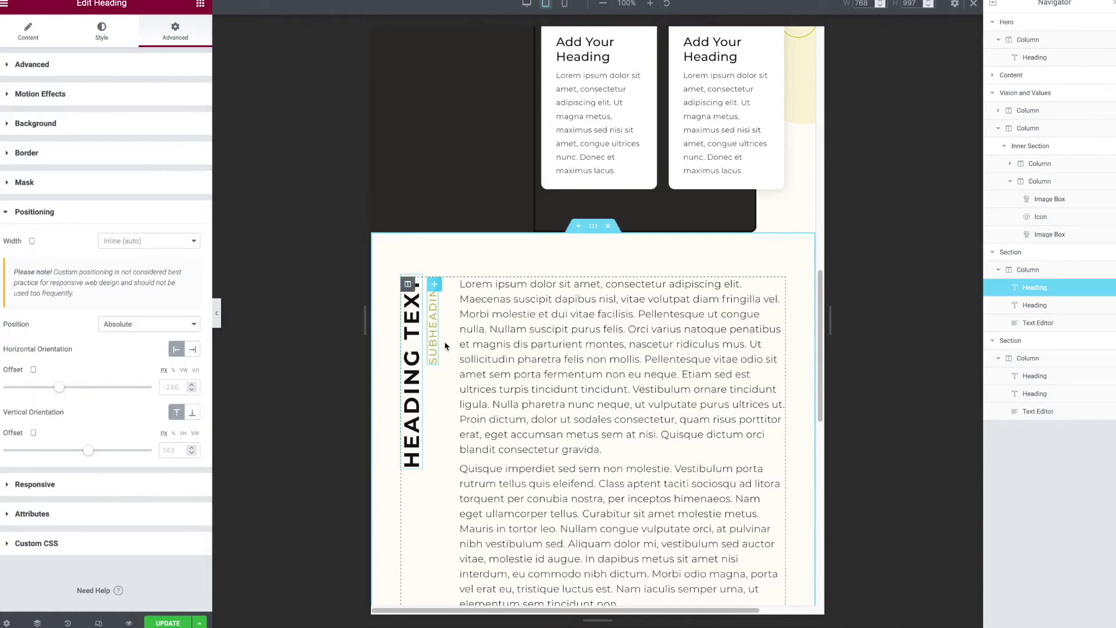
{"action": "left_click", "coordinate": [564, 4]}
{"action": "scroll", "coordinate": [538, 171], "scroll_direction": "down", "scroll_amount": 5}
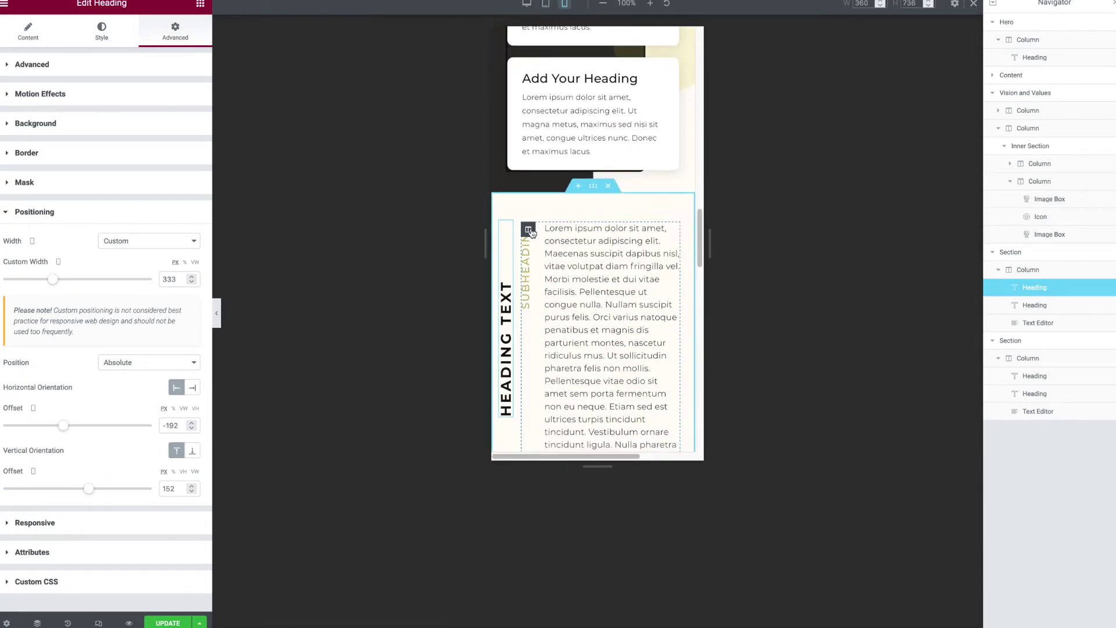
- Inspect the paragraph text block's 40 px left margin in its Advanced spacing settings
{"action": "left_click", "coordinate": [529, 231]}
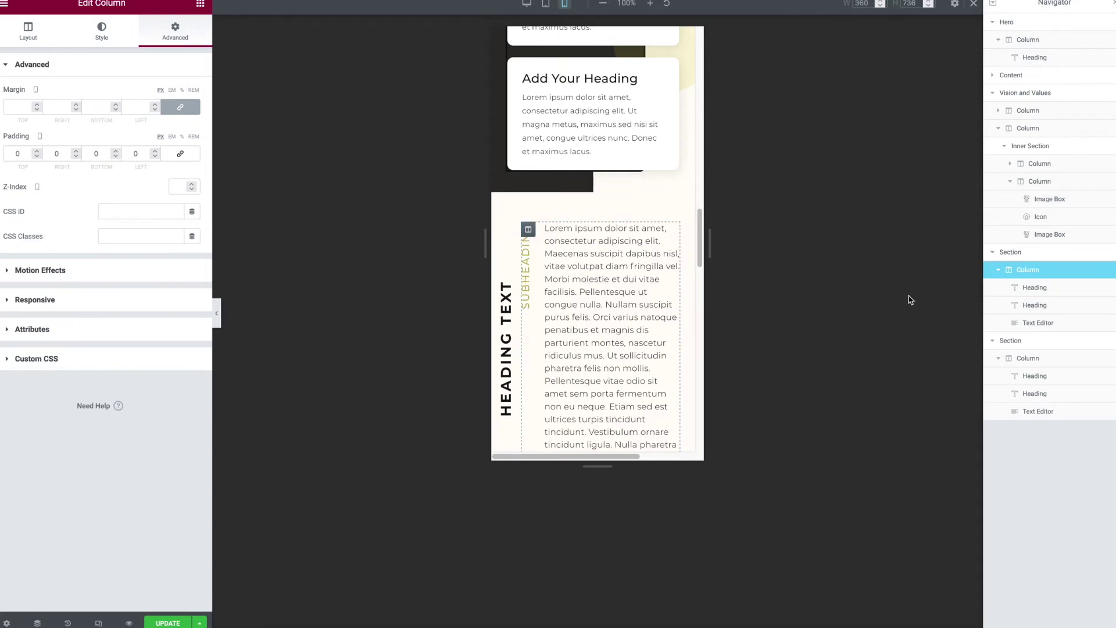
{"action": "left_click", "coordinate": [1061, 321]}
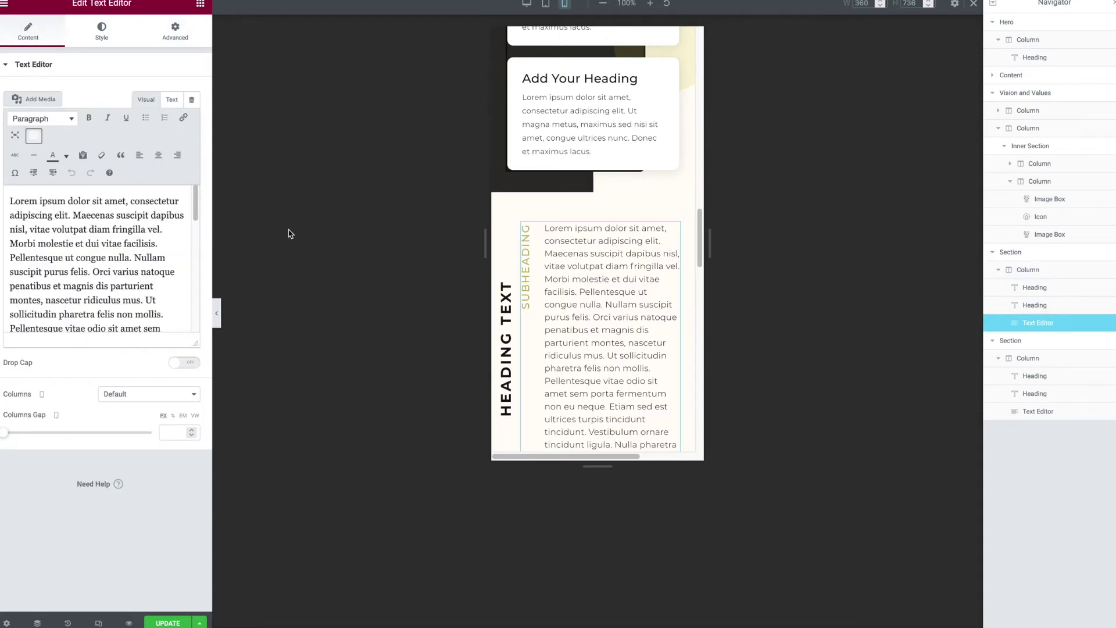
{"action": "left_click", "coordinate": [166, 41]}
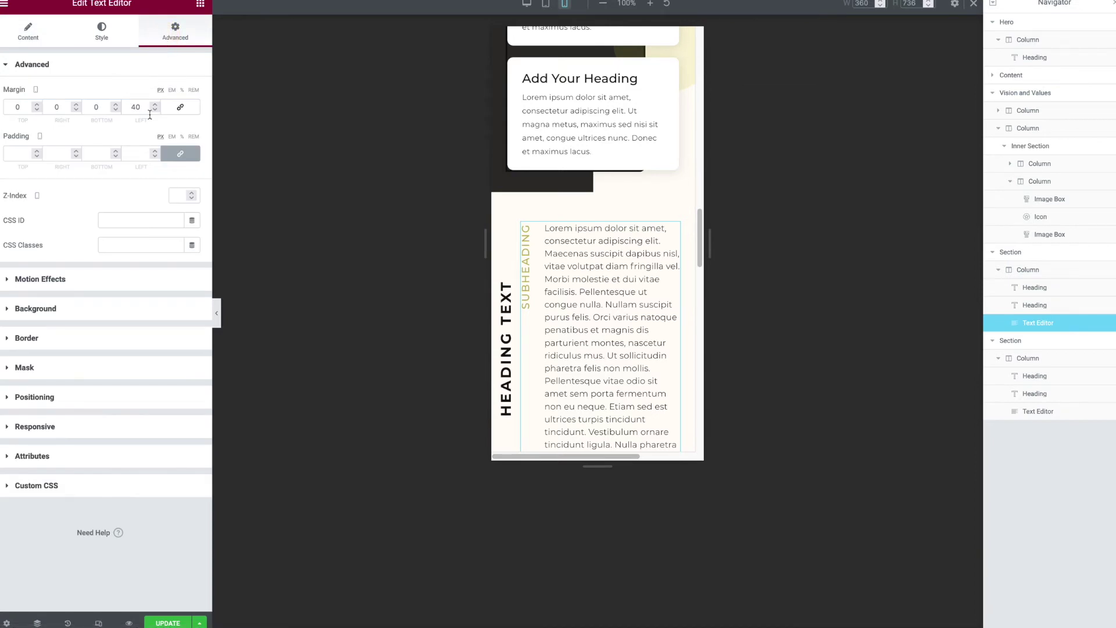
{"action": "left_click_drag", "start_coordinate": [140, 107], "coordinate": [124, 106]}
{"action": "left_click", "coordinate": [506, 259]}
- Right-align the heading on mobile and set its vertical offset to 150
{"action": "left_click", "coordinate": [28, 32]}
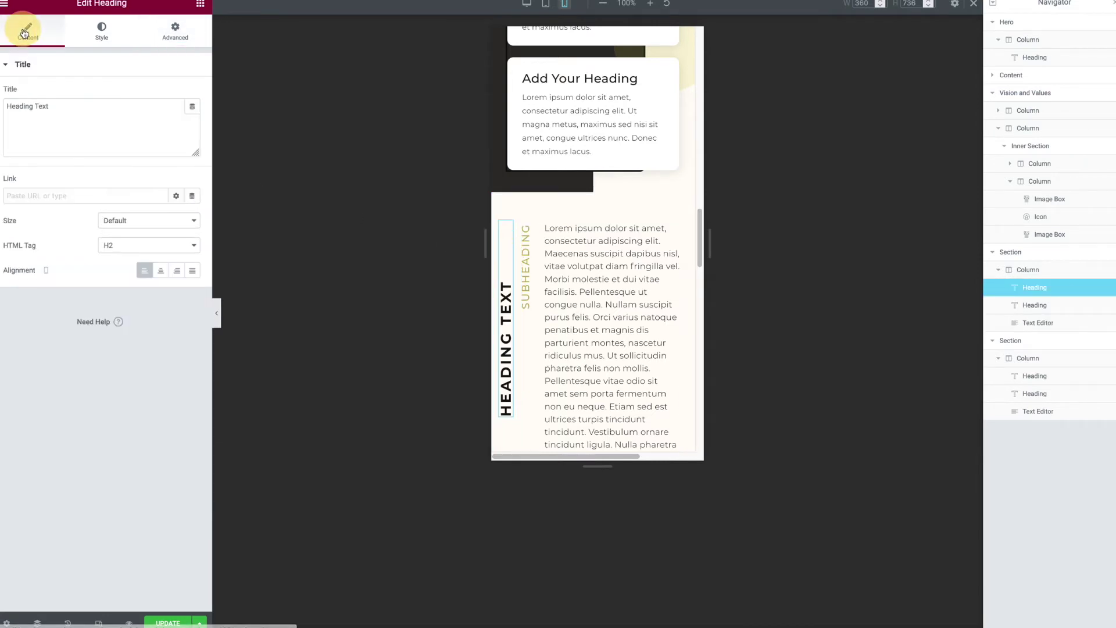
{"action": "left_click", "coordinate": [176, 273]}
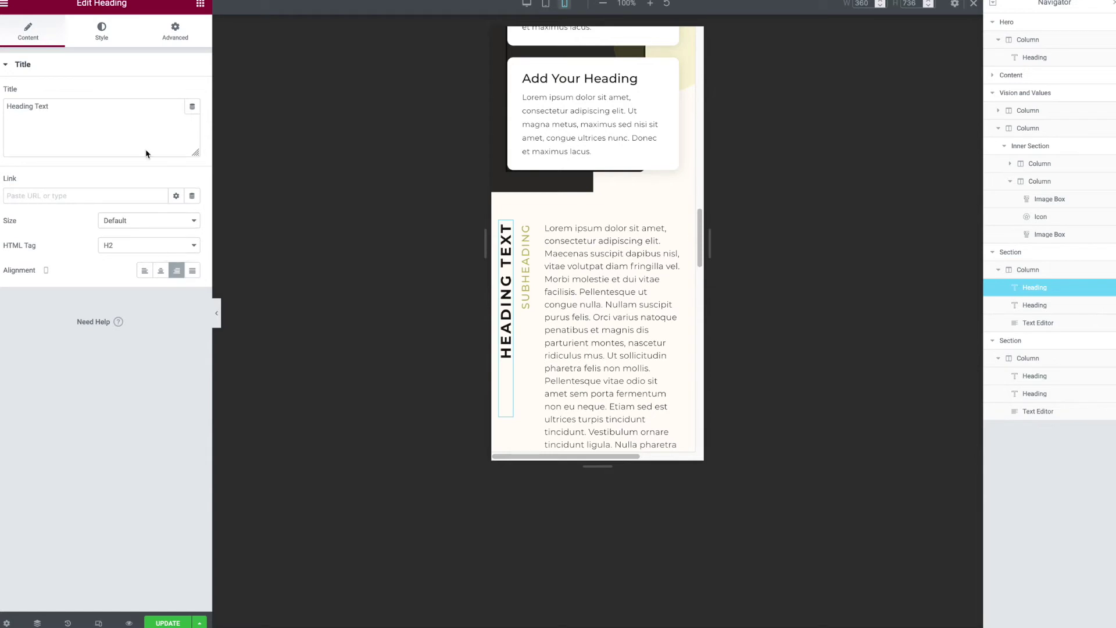
{"action": "left_click", "coordinate": [177, 40]}
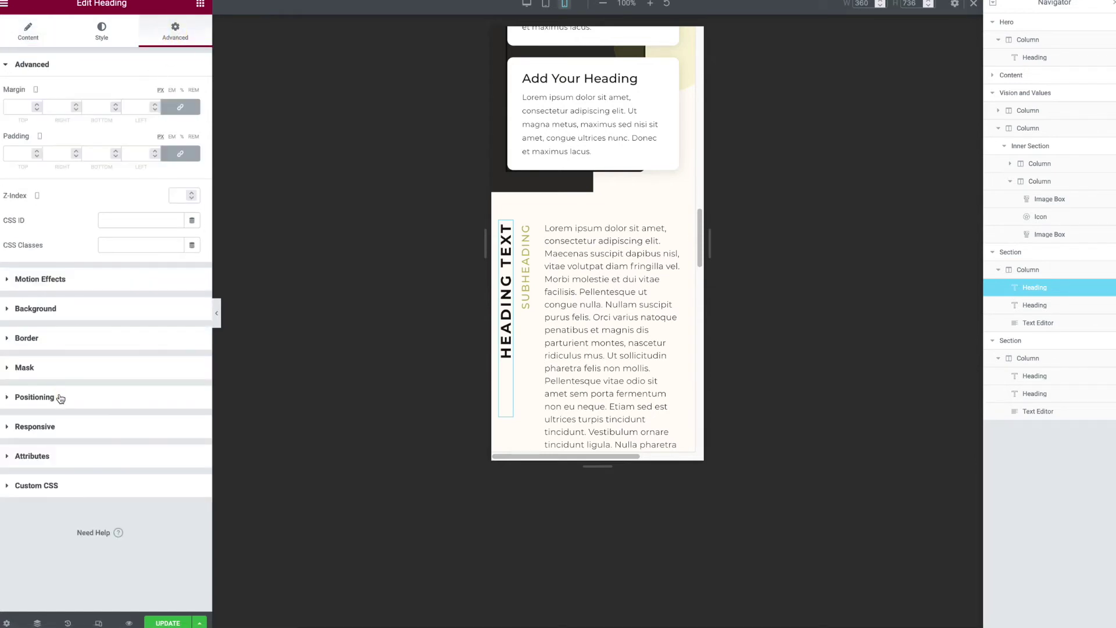
{"action": "left_click", "coordinate": [61, 399]}
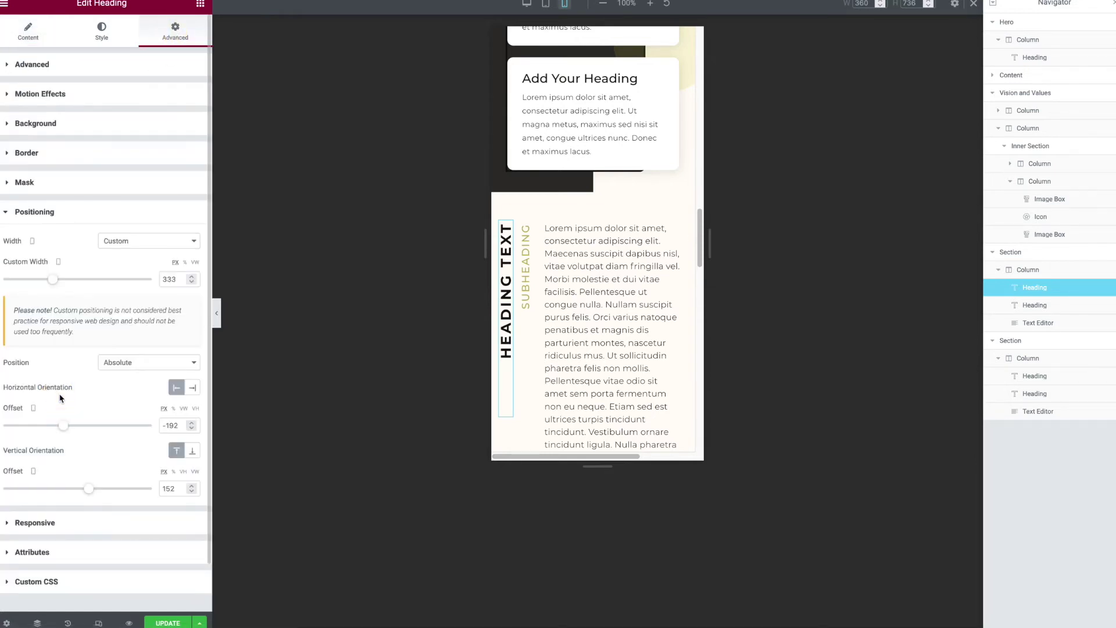
{"action": "left_click_drag", "start_coordinate": [92, 489], "coordinate": [90, 488]}
{"action": "double_click", "coordinate": [168, 491]}
{"action": "type", "text": "150"}
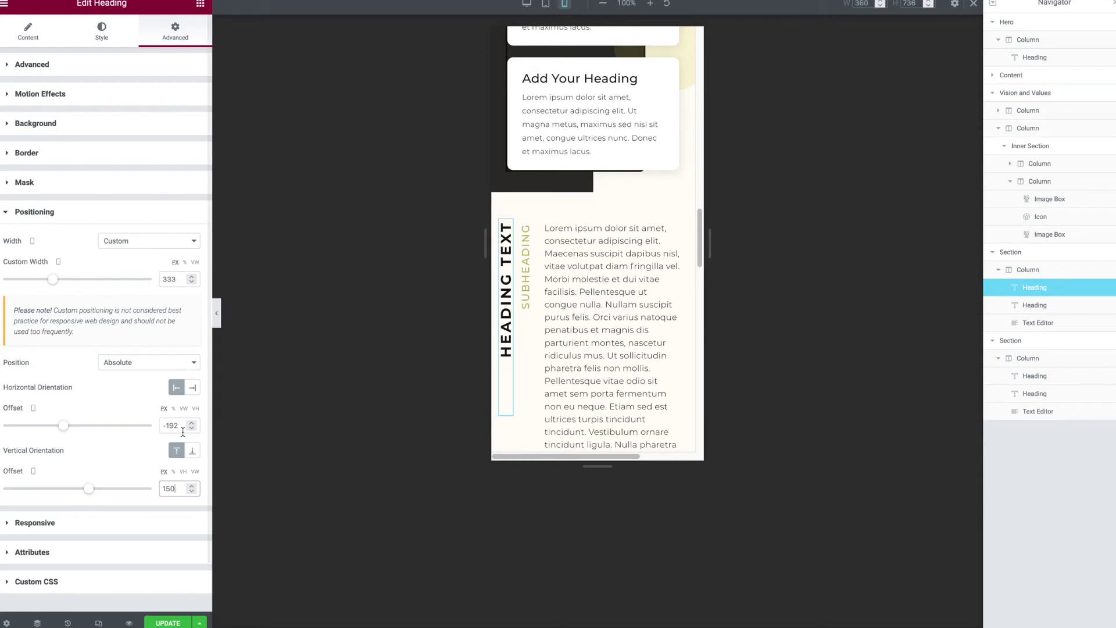
- Set the heading's horizontal offset to -190 and its custom width to 325
{"action": "left_click", "coordinate": [177, 427]}
{"action": "key", "text": "BackSpace"}
{"action": "type", "text": "0"}
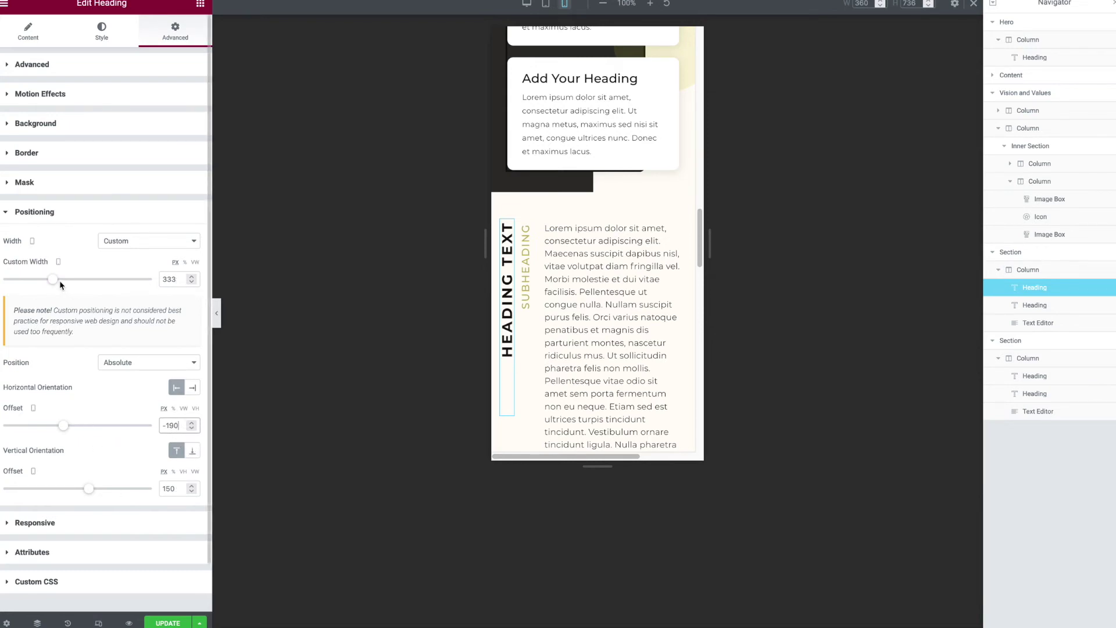
{"action": "left_click_drag", "start_coordinate": [55, 285], "coordinate": [53, 288]}
{"action": "left_click_drag", "start_coordinate": [186, 278], "coordinate": [148, 280]}
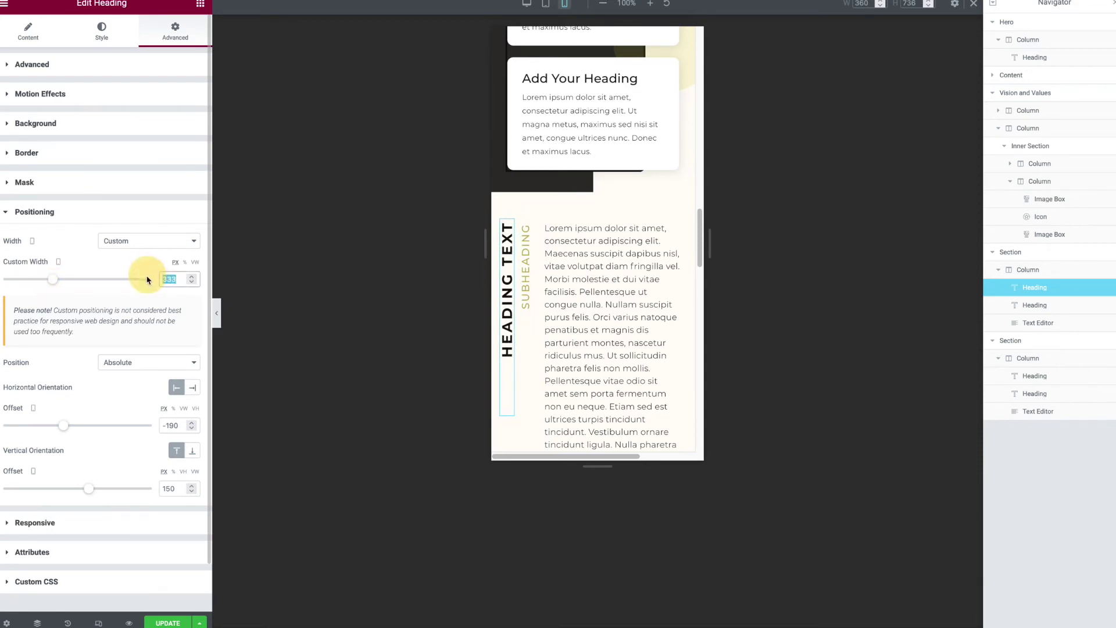
{"action": "type", "text": "325"}
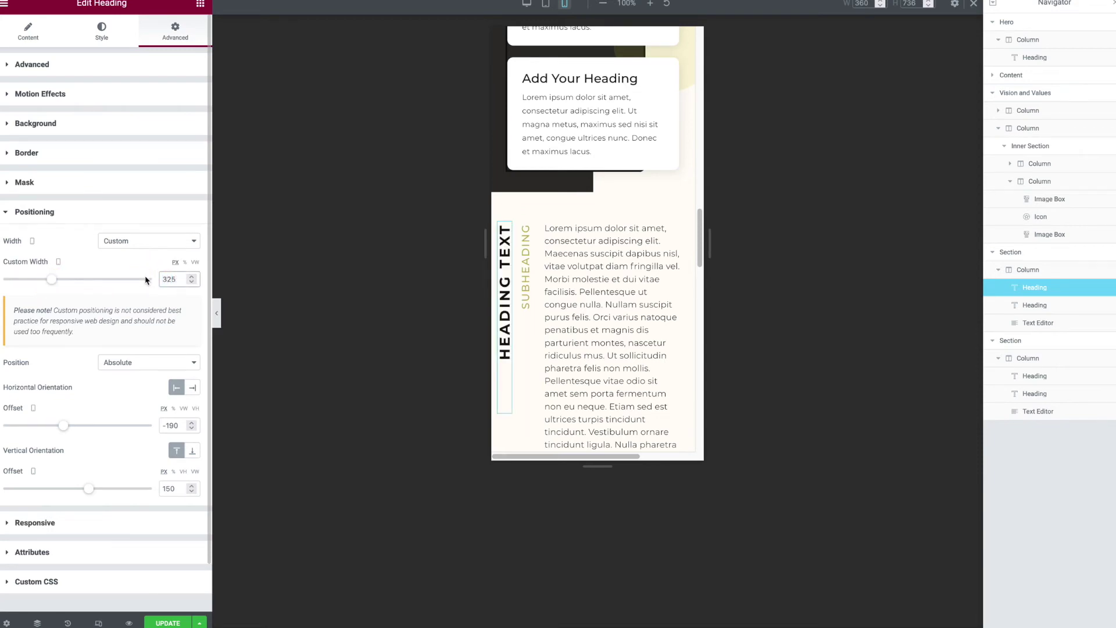
{"action": "mouse_move", "coordinate": [711, 267]}
{"action": "left_mouse_down"}
{"action": "mouse_move", "coordinate": [769, 271]}
{"action": "mouse_move", "coordinate": [711, 269]}
{"action": "left_mouse_up"}
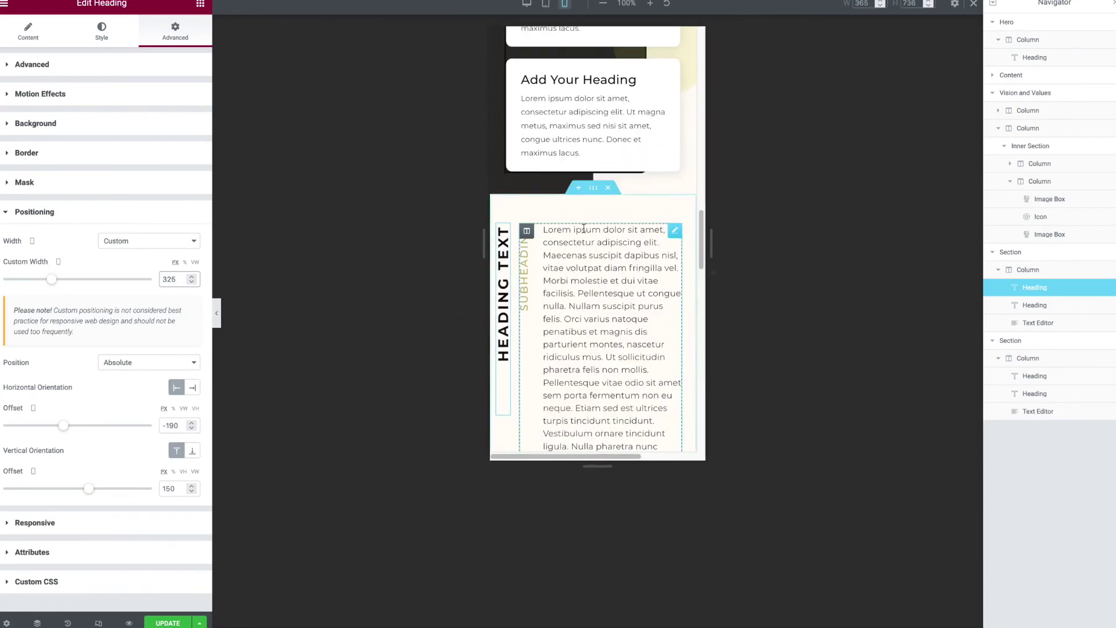
- Review the section's Advanced settings and narrow the mobile preview to 344 px wide
{"action": "left_click", "coordinate": [594, 191]}
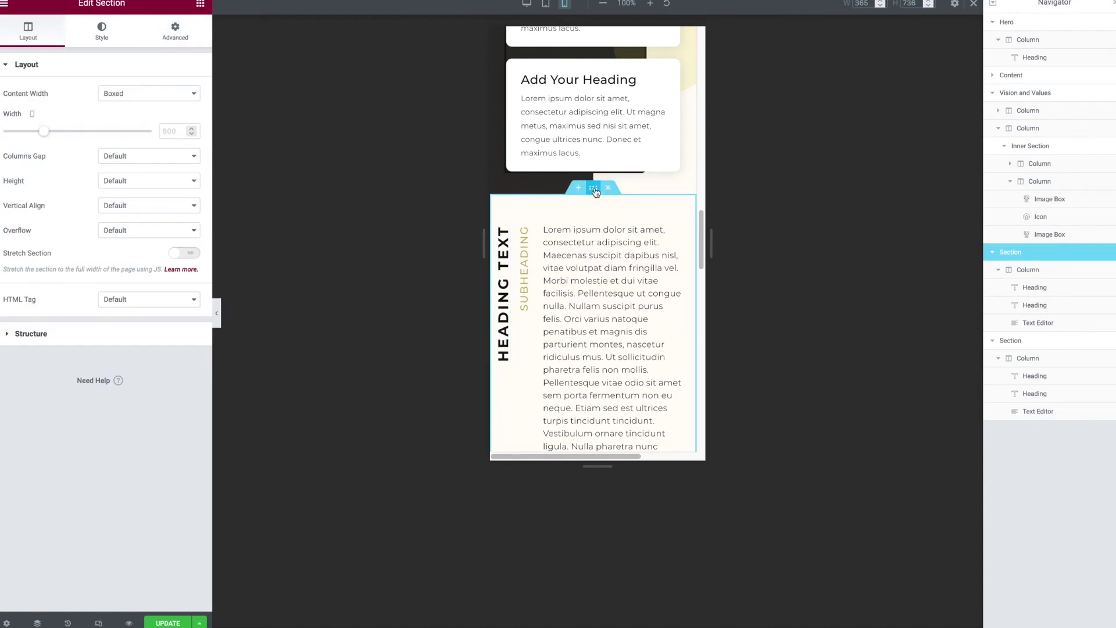
{"action": "left_click", "coordinate": [175, 36]}
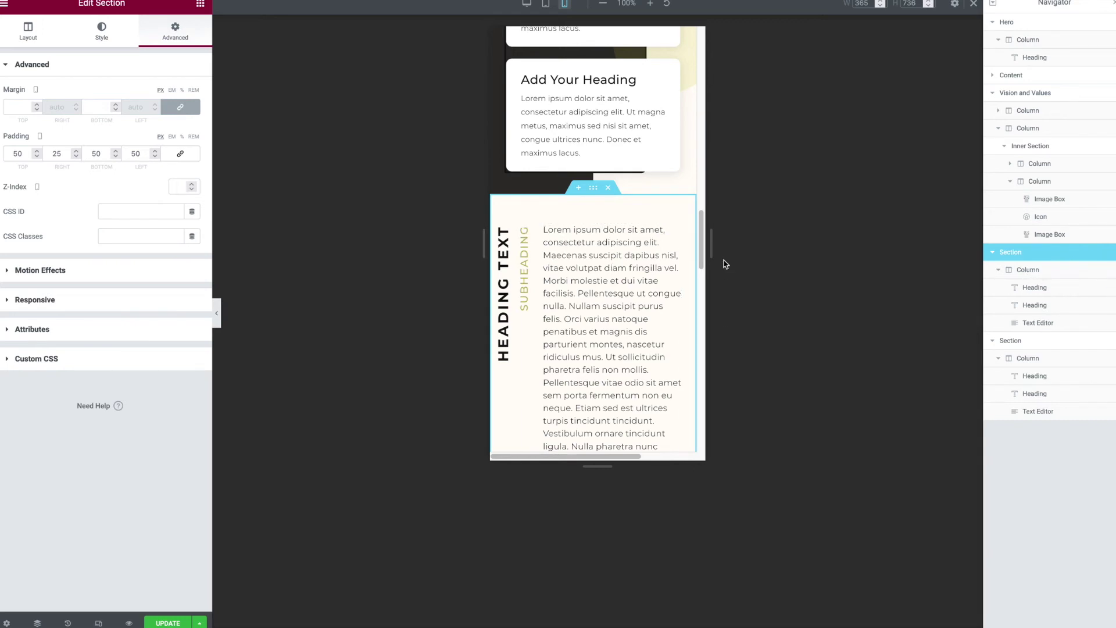
{"action": "mouse_move", "coordinate": [714, 244]}
{"action": "left_mouse_down"}
{"action": "mouse_move", "coordinate": [780, 251]}
{"action": "mouse_move", "coordinate": [705, 249]}
{"action": "left_mouse_up"}
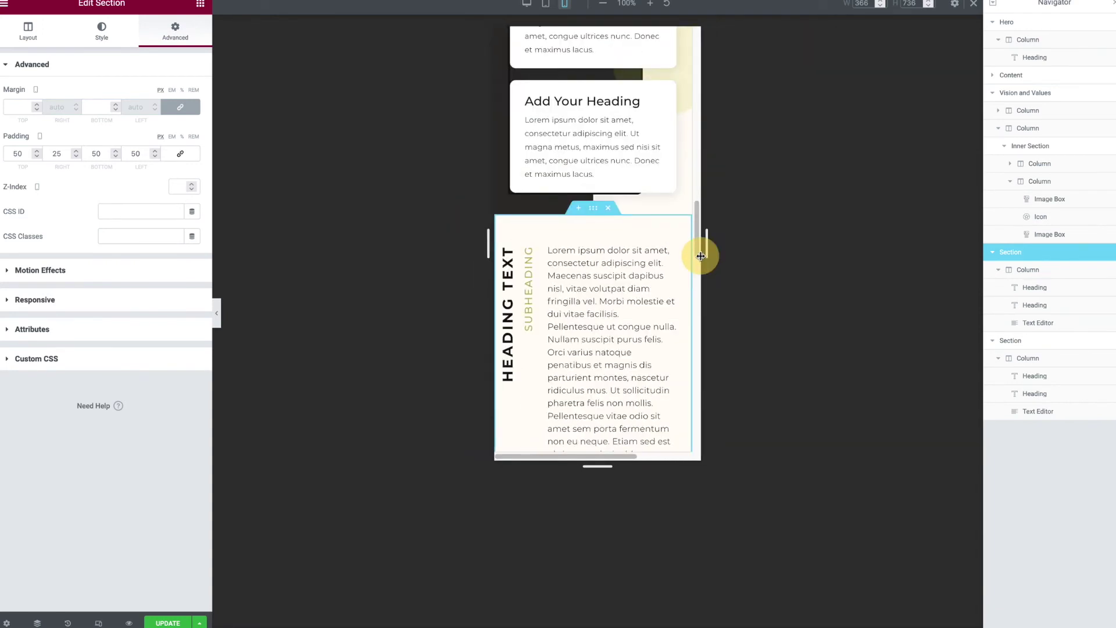
{"action": "left_click", "coordinate": [510, 278]}
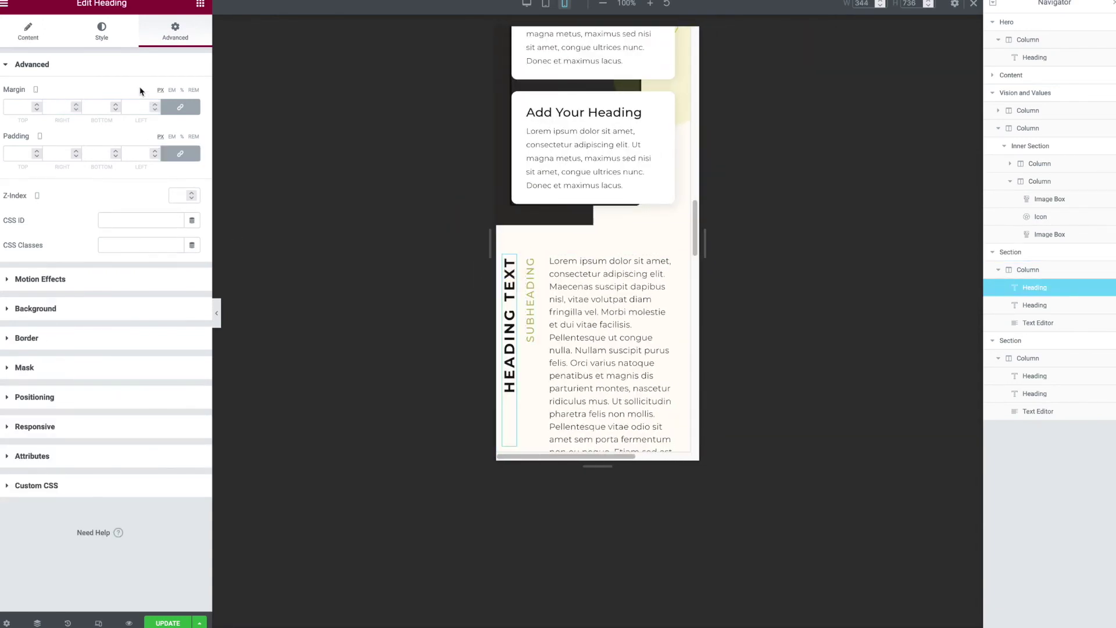
- Review the heading's typography settings and switch the preview to desktop width
{"action": "left_click", "coordinate": [108, 41]}
{"action": "left_click", "coordinate": [192, 120]}
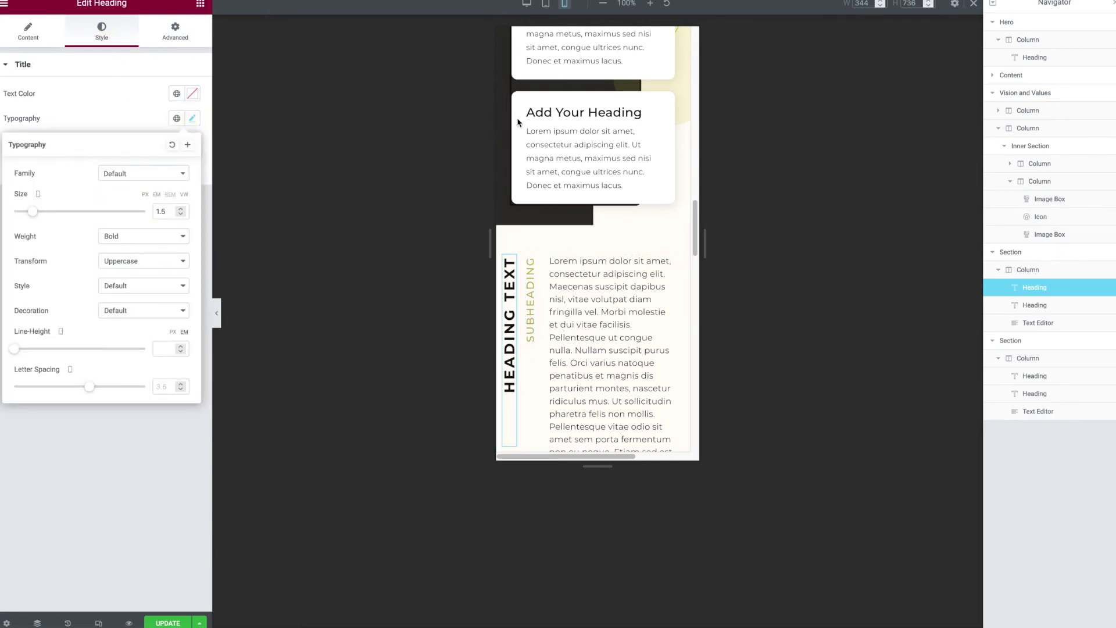
{"action": "left_click", "coordinate": [526, 3]}
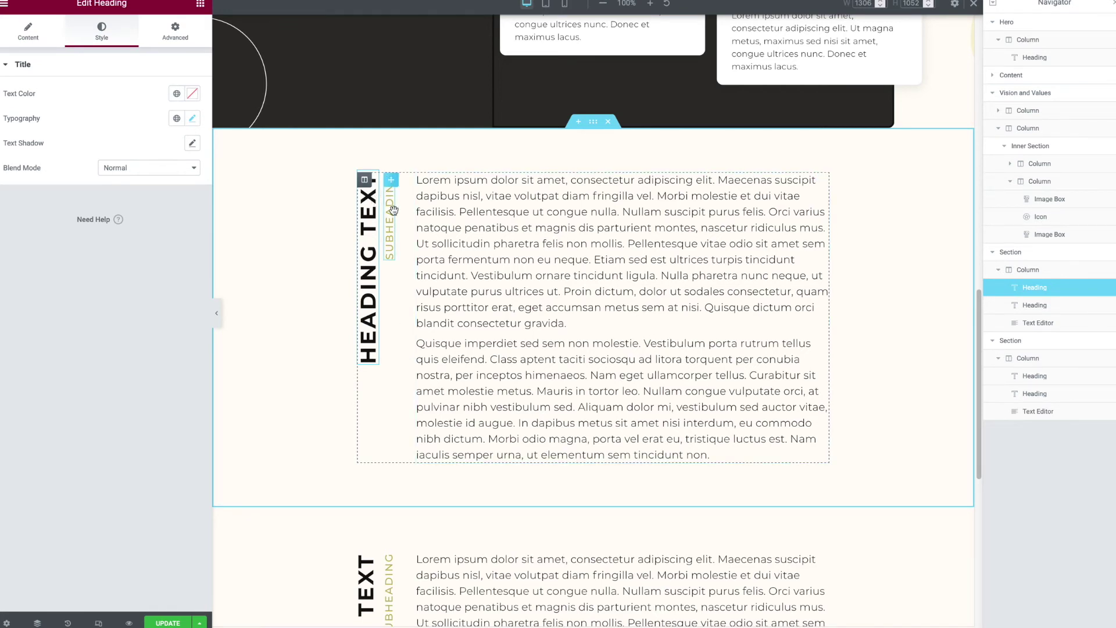
- Try a custom width for the desktop heading, then revert it to Inline (auto)
{"action": "left_click", "coordinate": [175, 32]}
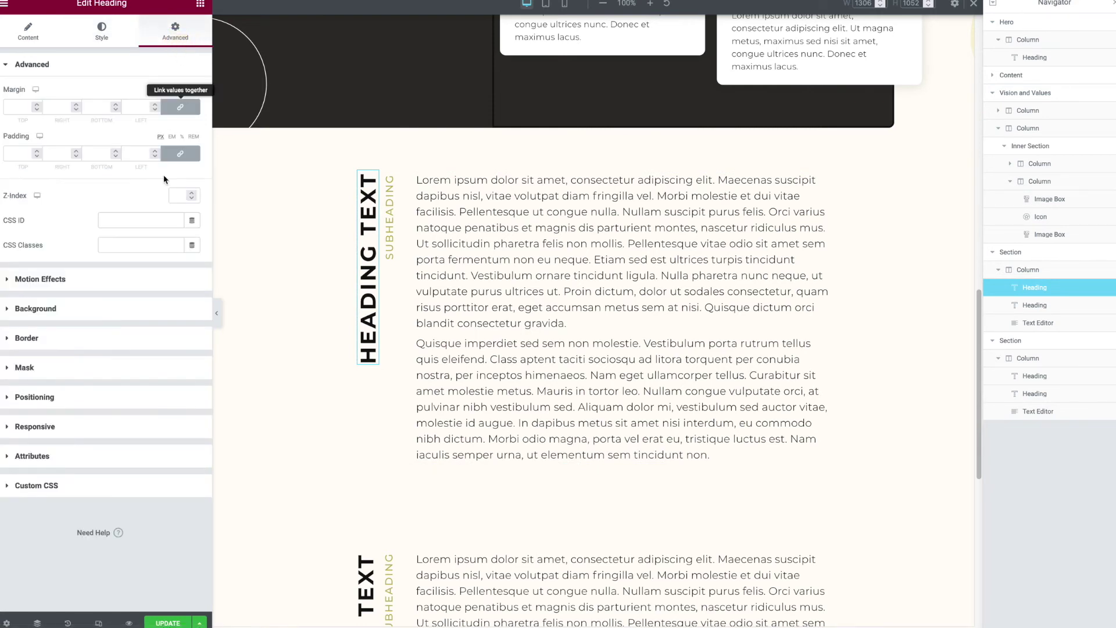
{"action": "left_click", "coordinate": [74, 395]}
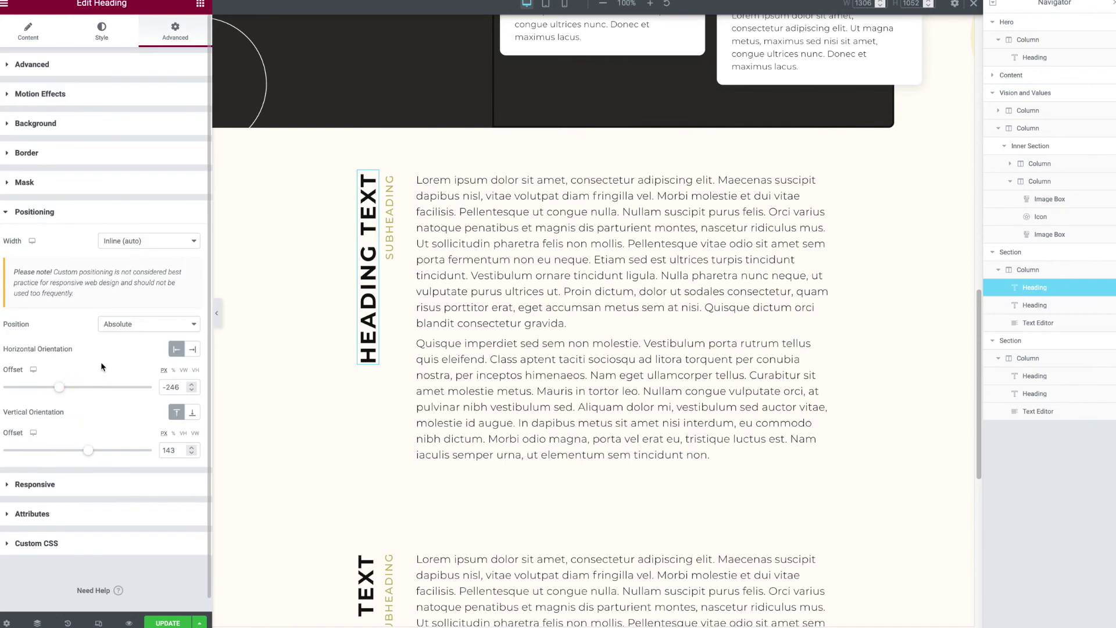
{"action": "left_click", "coordinate": [132, 247]}
{"action": "left_click", "coordinate": [132, 252]}
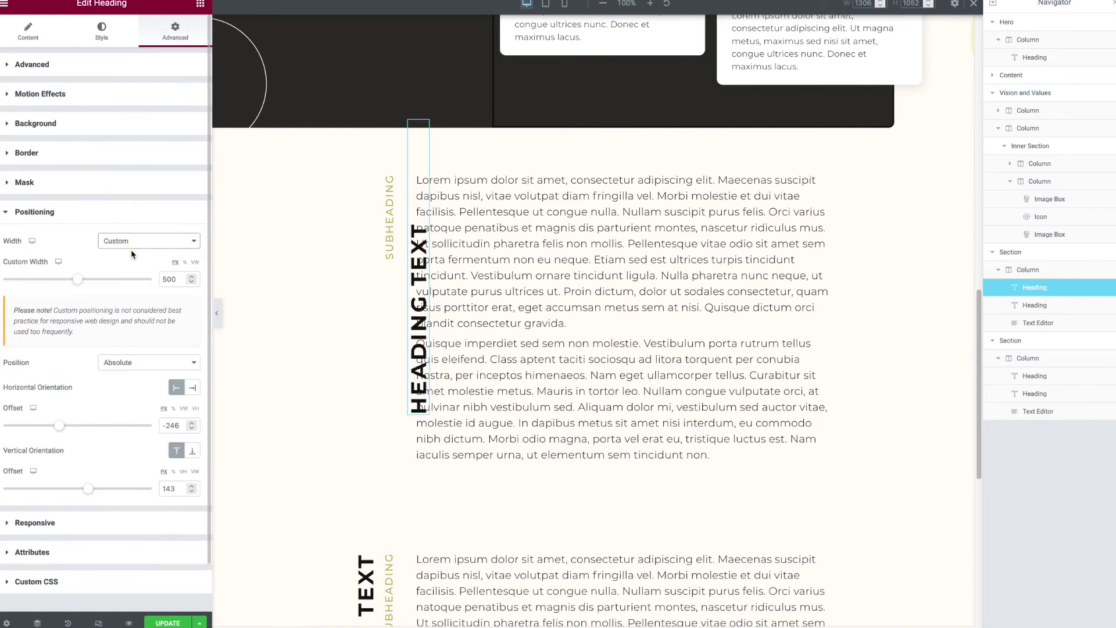
{"action": "left_click_drag", "start_coordinate": [77, 279], "coordinate": [55, 279]}
{"action": "left_click", "coordinate": [139, 243]}
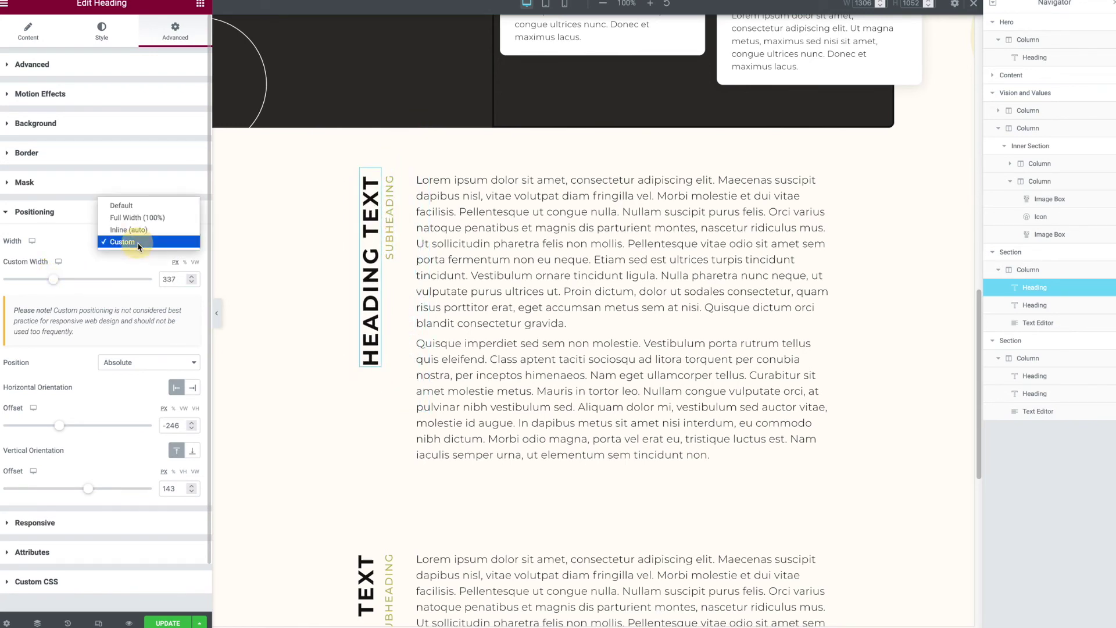
{"action": "left_click", "coordinate": [138, 232]}
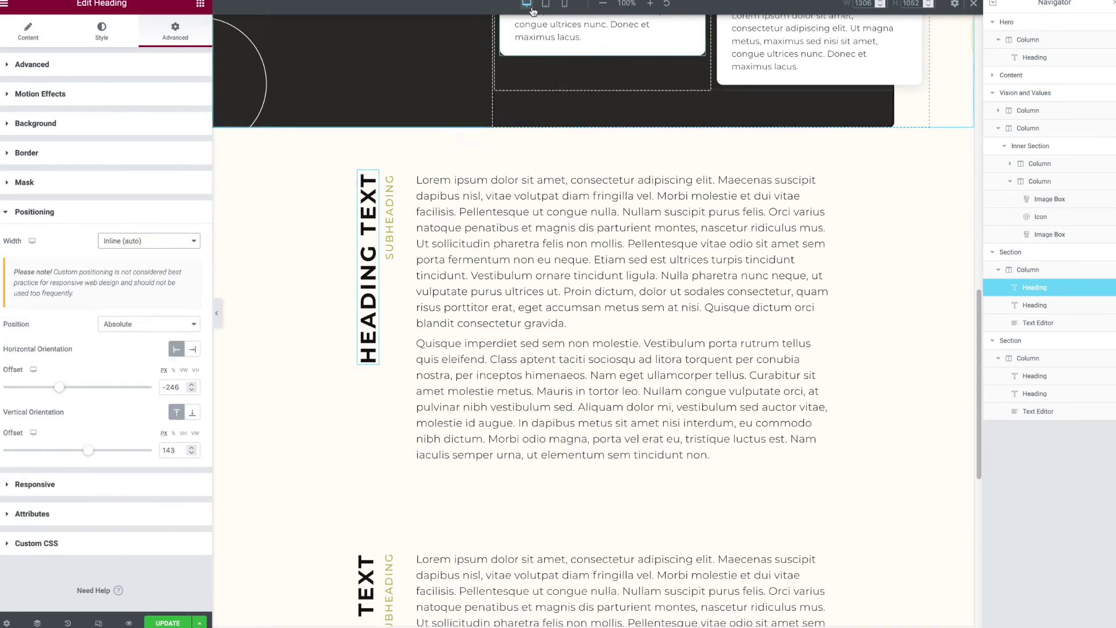
- Check the layout in mobile view, then return the preview to desktop
{"action": "left_click", "coordinate": [564, 3]}
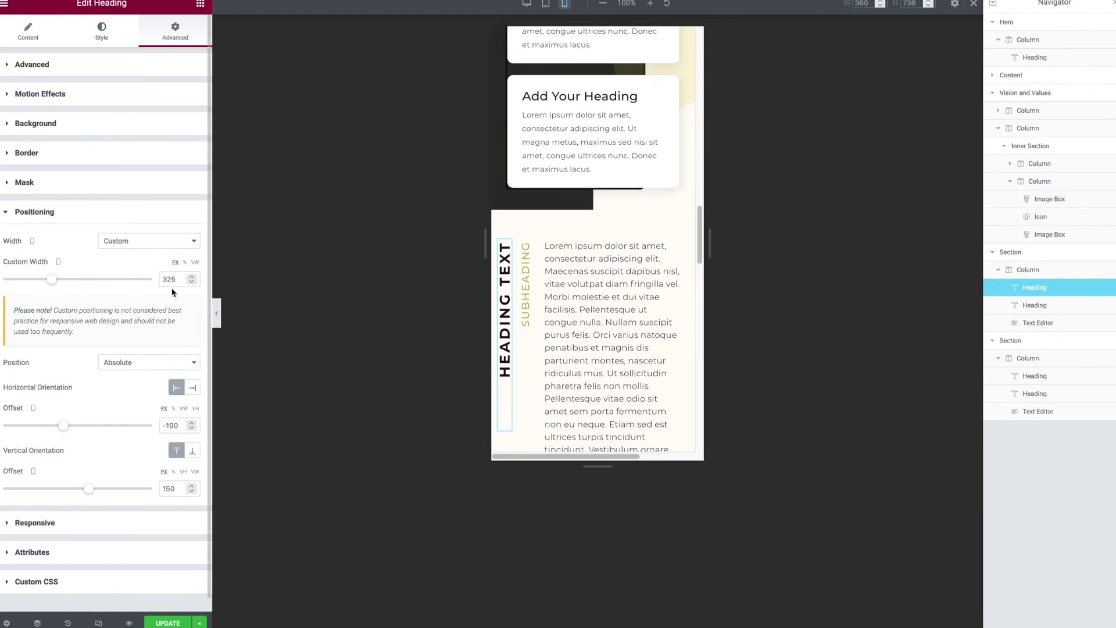
{"action": "scroll", "coordinate": [529, 325], "scroll_direction": "down", "scroll_amount": 1}
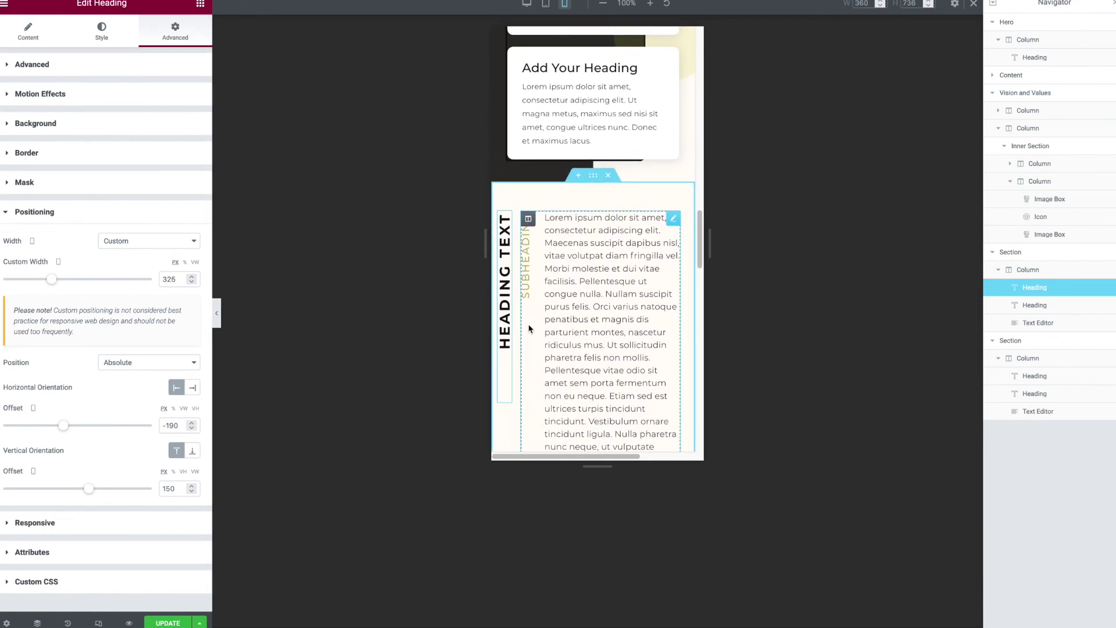
{"action": "scroll", "coordinate": [529, 329], "scroll_direction": "up", "scroll_amount": 3}
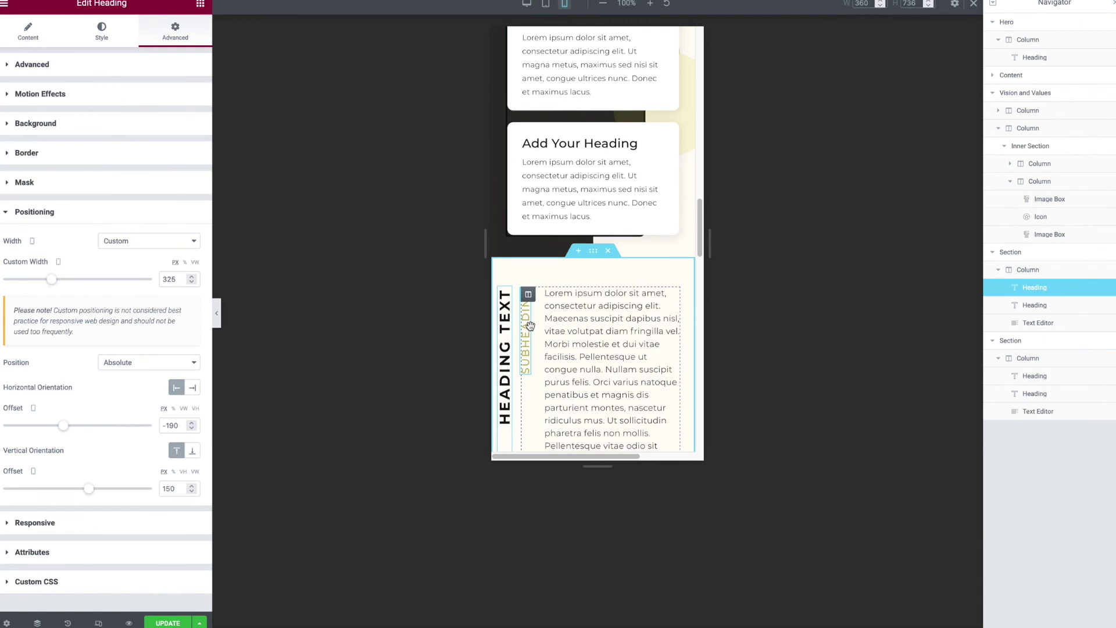
{"action": "scroll", "coordinate": [530, 328], "scroll_direction": "down", "scroll_amount": 3}
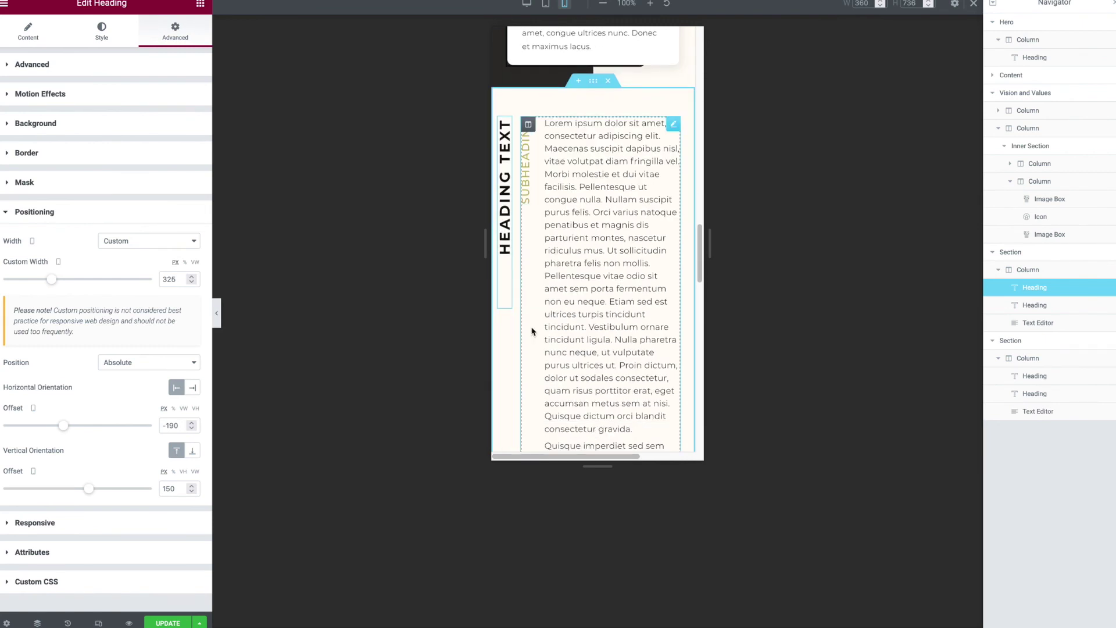
{"action": "left_click", "coordinate": [528, 4]}
- Select the heading and inspect the vertical heading and subheading beside the paragraphs on desktop
{"action": "left_click", "coordinate": [1034, 287]}
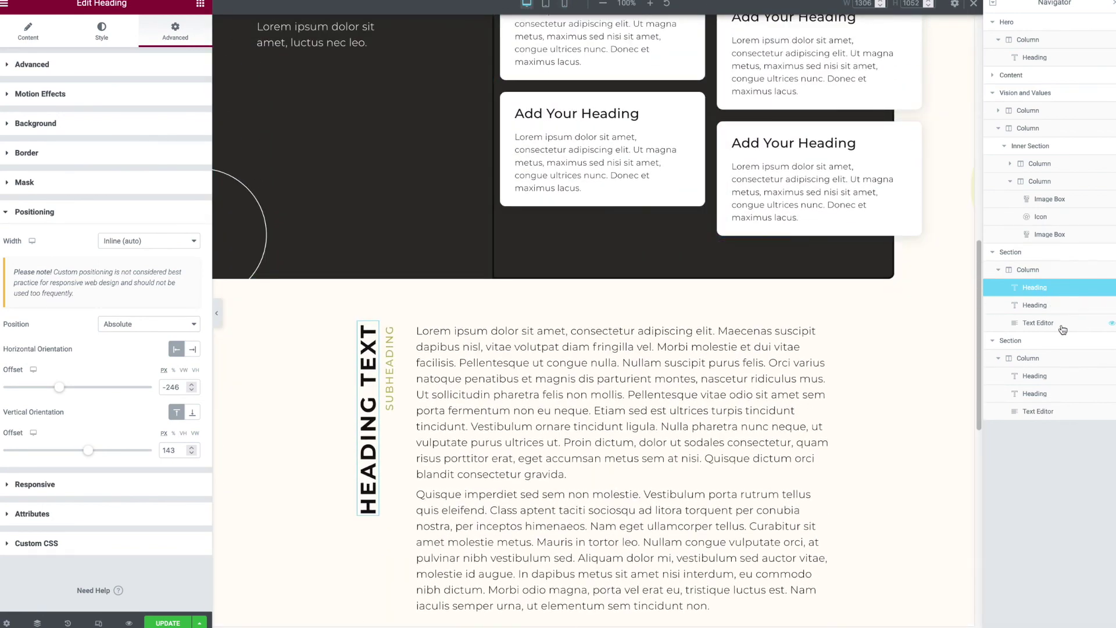
{"action": "scroll", "coordinate": [592, 341], "scroll_direction": "down", "scroll_amount": 2}
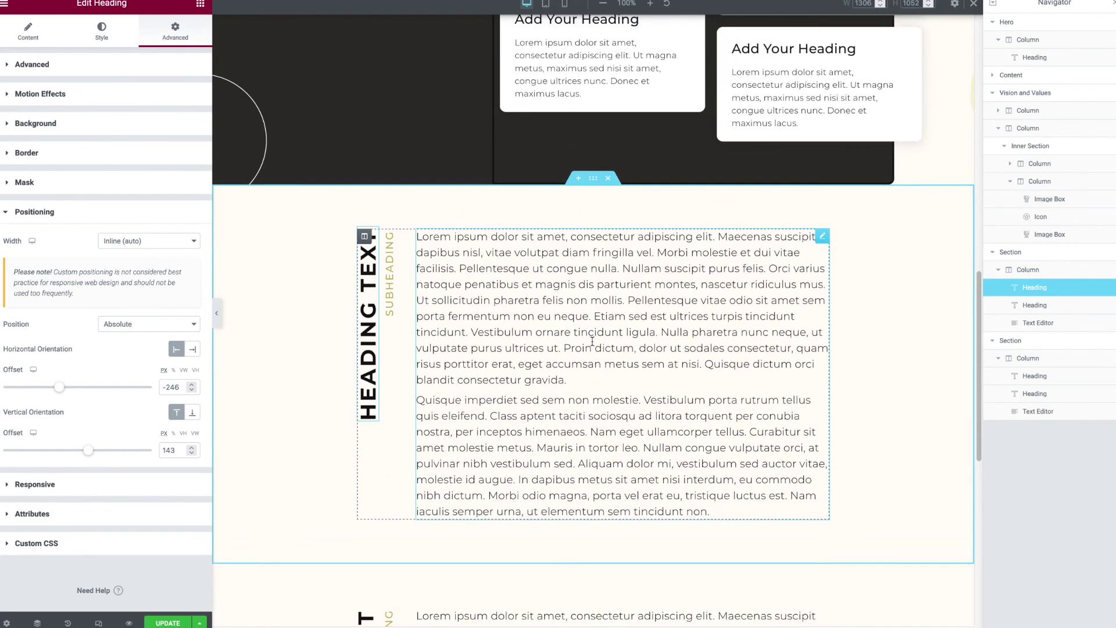
{"action": "scroll", "coordinate": [593, 342], "scroll_direction": "up", "scroll_amount": 2}
{"action": "scroll", "coordinate": [587, 351], "scroll_direction": "up", "scroll_amount": 1}
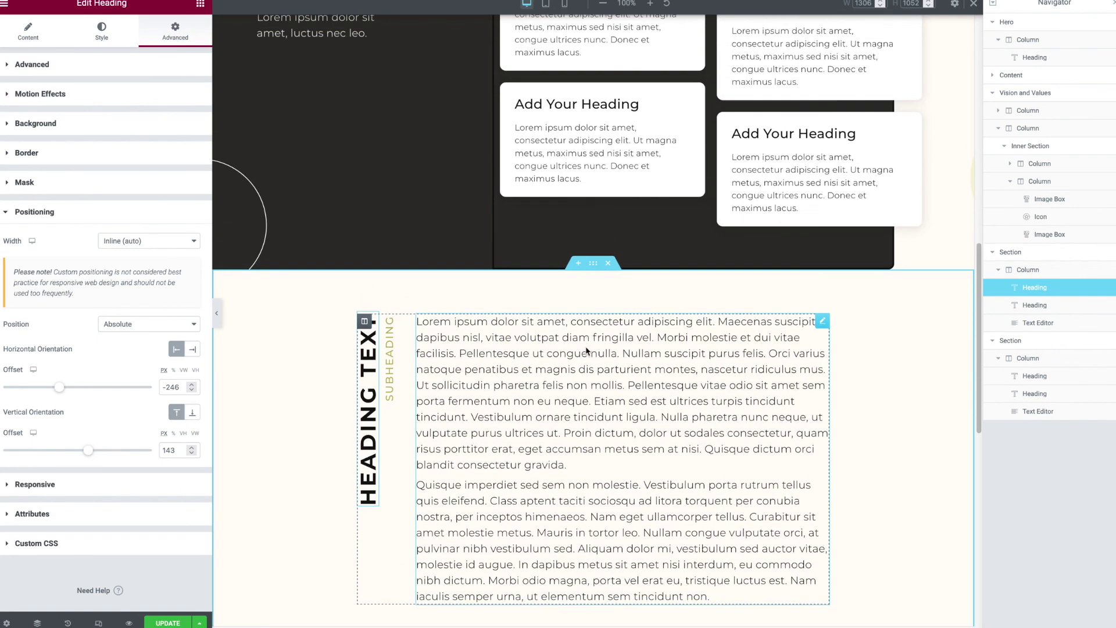
{"action": "scroll", "coordinate": [586, 351], "scroll_direction": "down", "scroll_amount": 9}
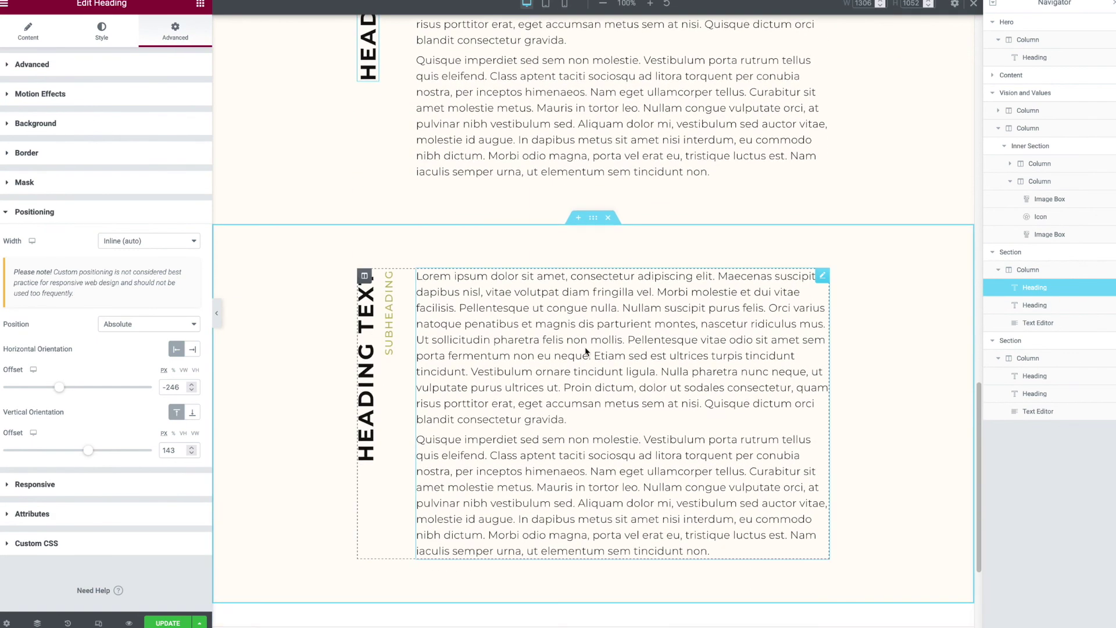